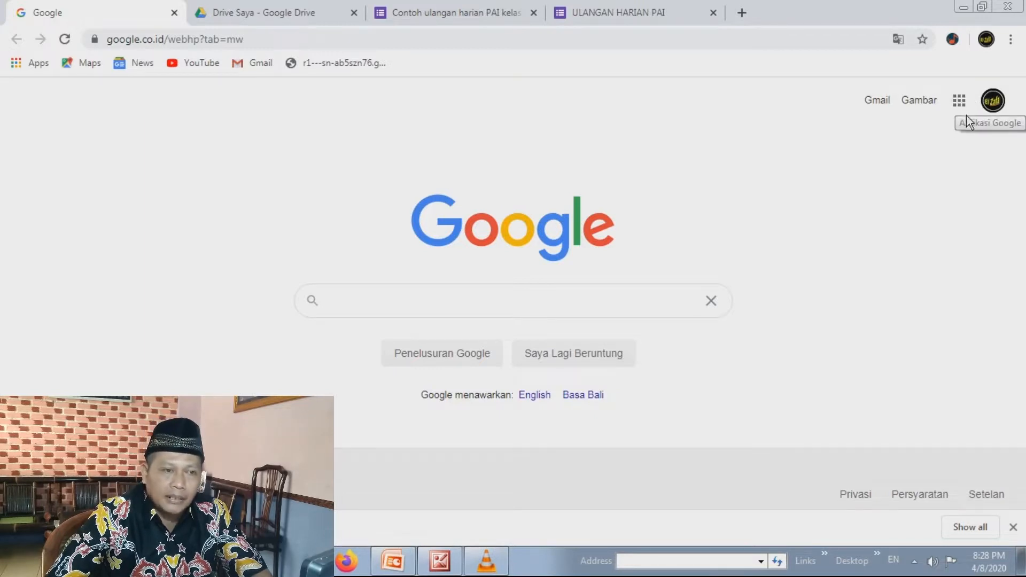
Open the Gmail inbox from the Google home page
left_click(961, 102)
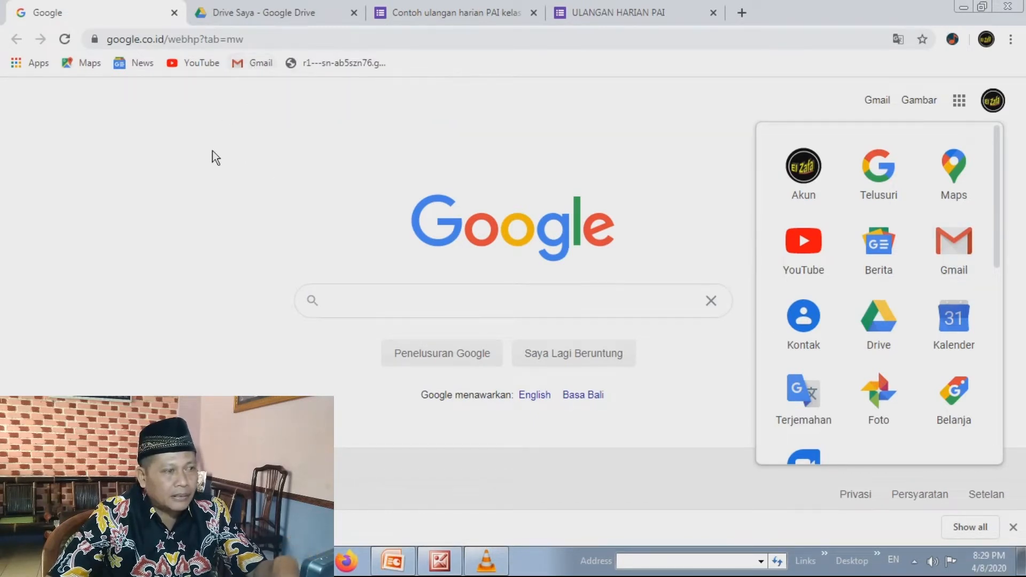
left_click(191, 150)
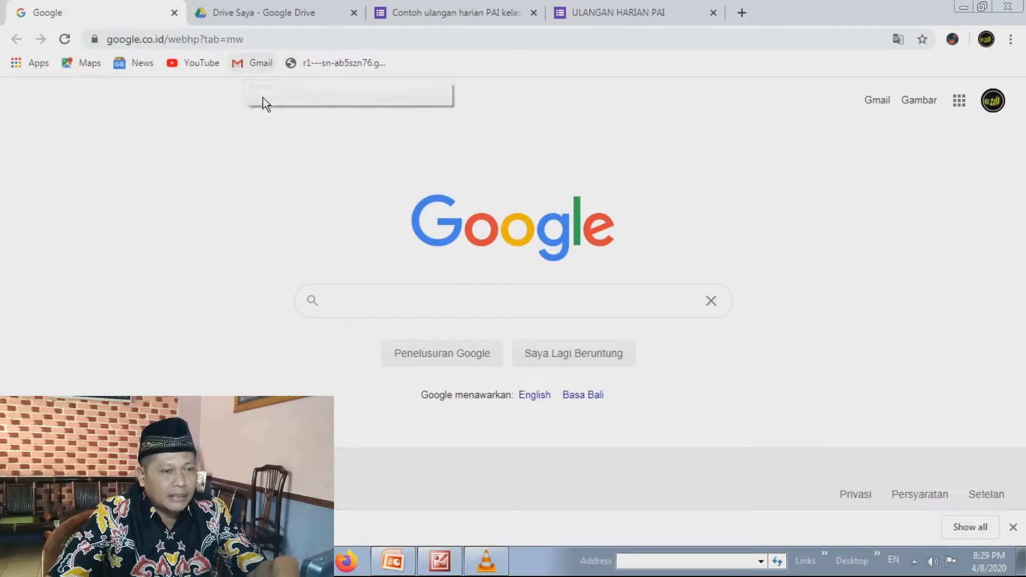
left_click(262, 70)
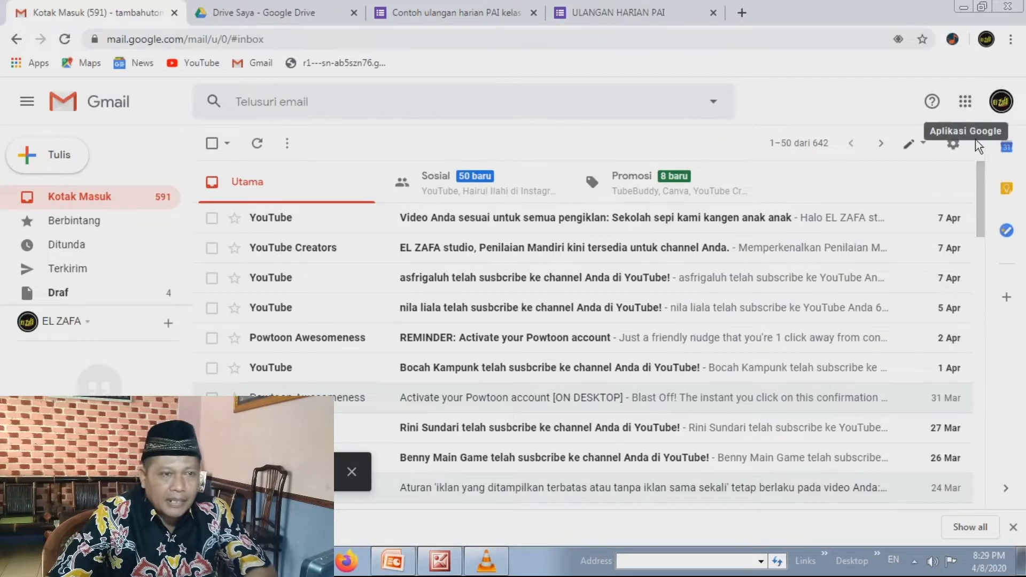
Open Google Drive from the list of Google apps
left_click(967, 102)
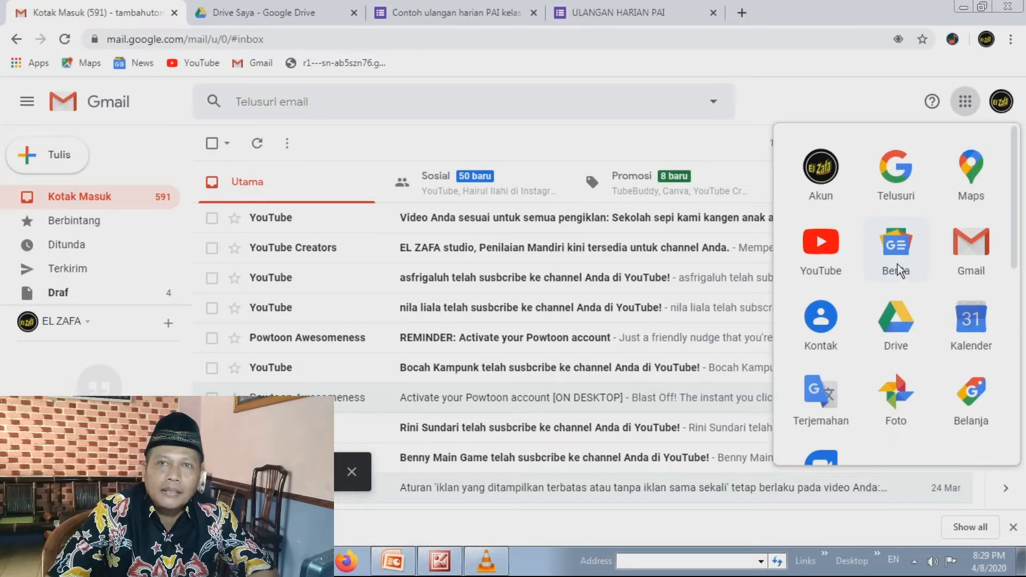
scroll(897, 268, "down", 4)
scroll(897, 263, "down", 4)
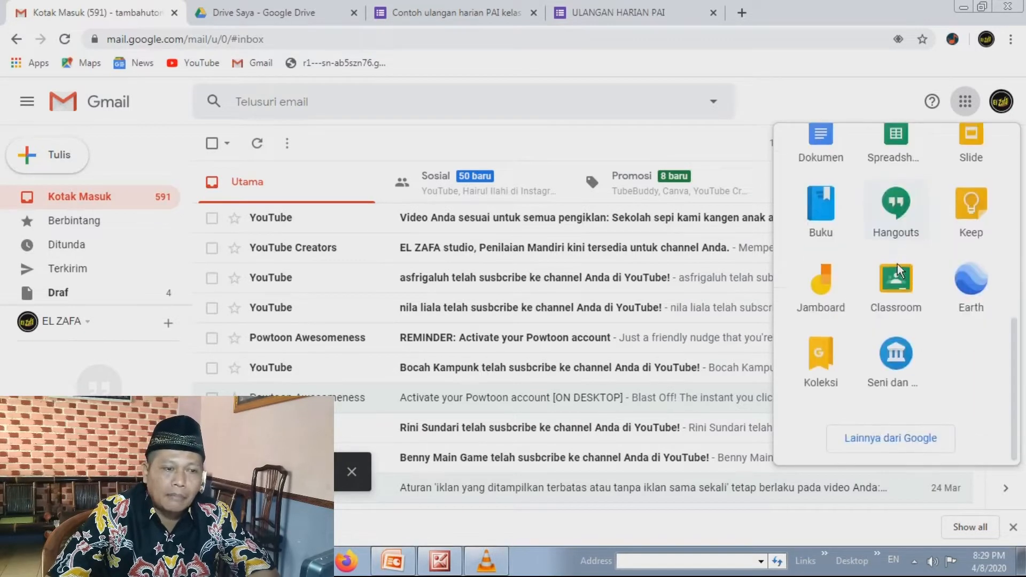
scroll(898, 269, "up", 8)
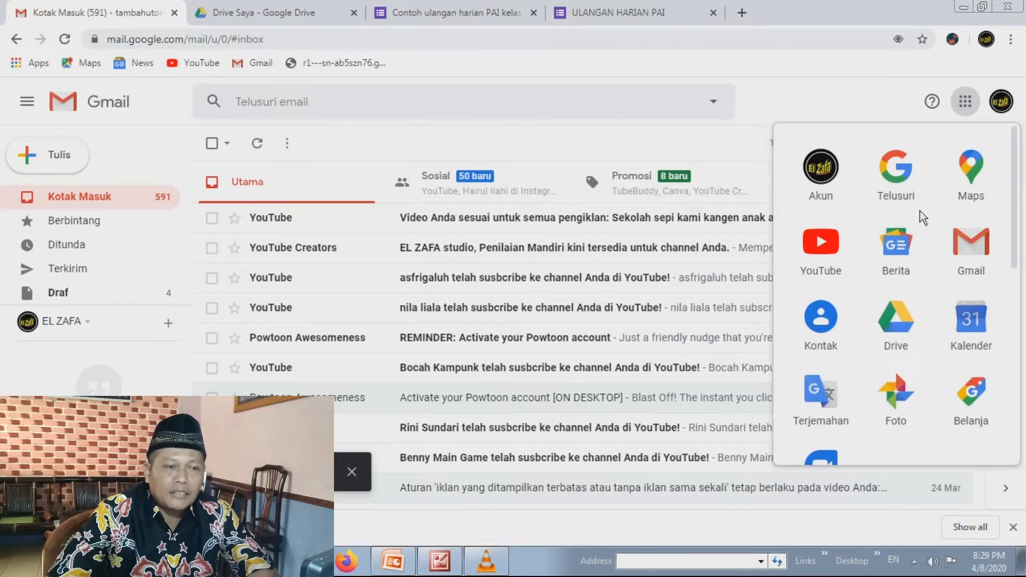
left_click(906, 332)
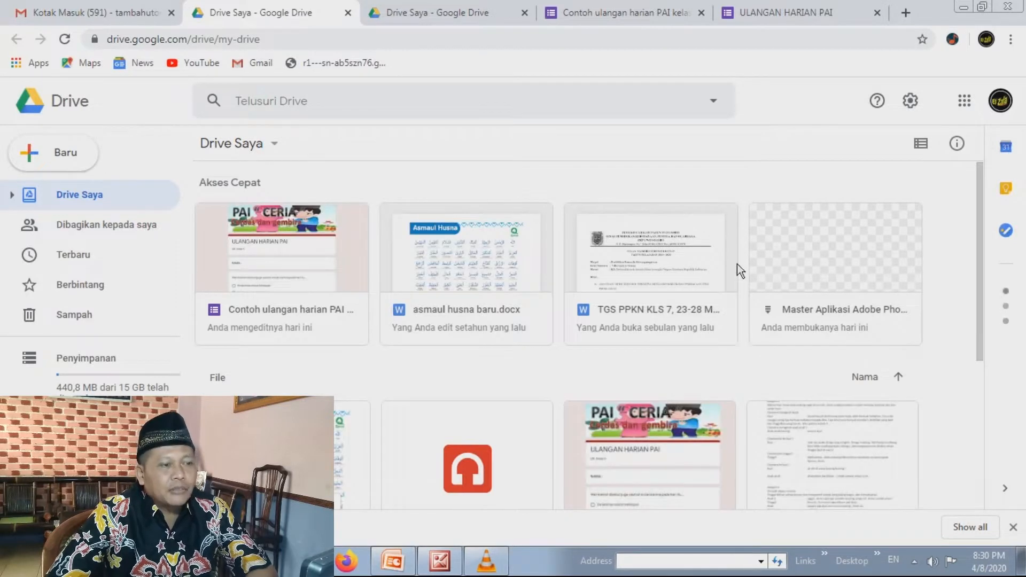
Open the sample form "Contoh ulangan harian PAI kelas 6" from Drive and dismiss the tip about reusing questions
scroll(785, 265, "down", 1)
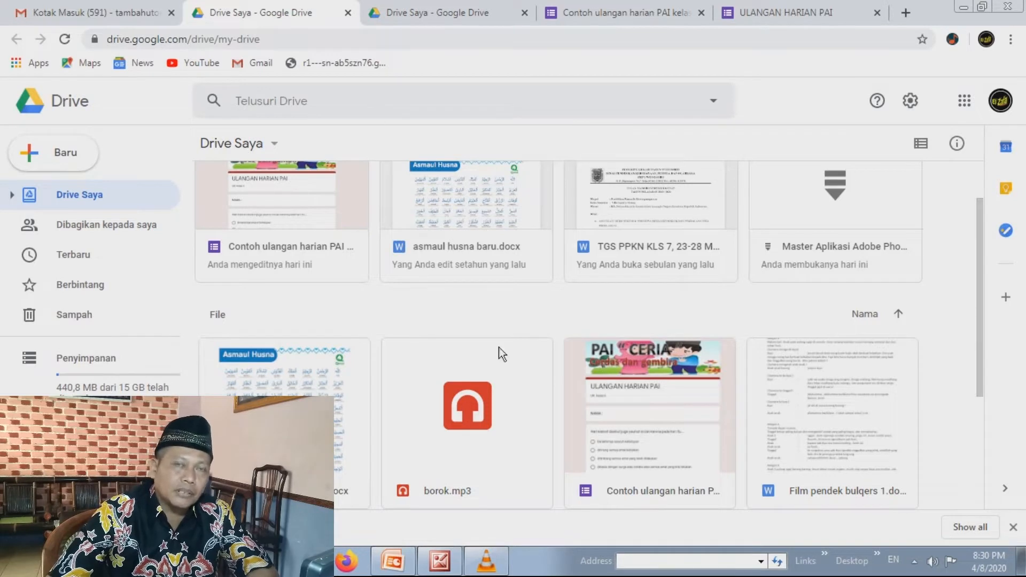
scroll(503, 246, "up", 2)
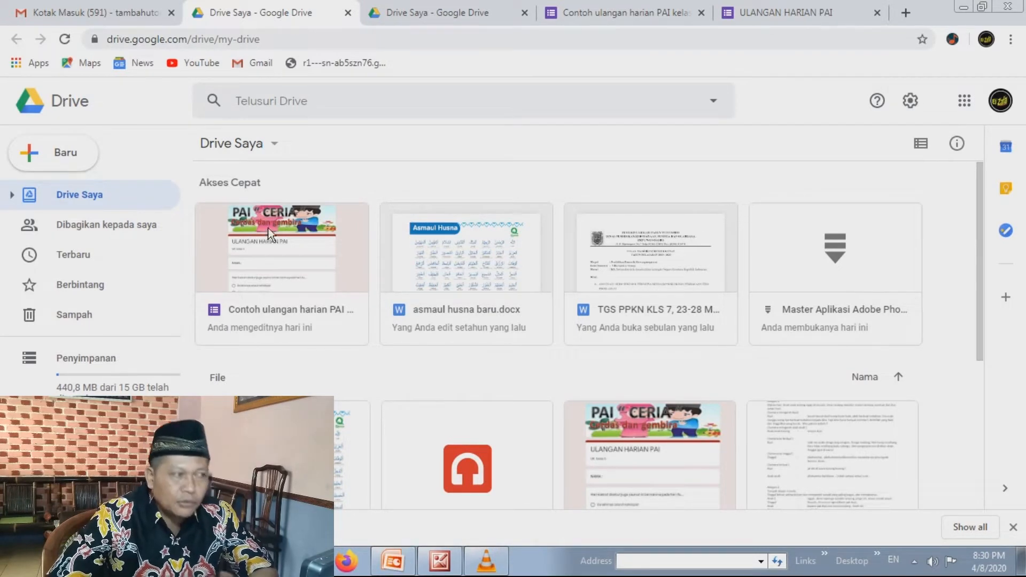
left_click(303, 262)
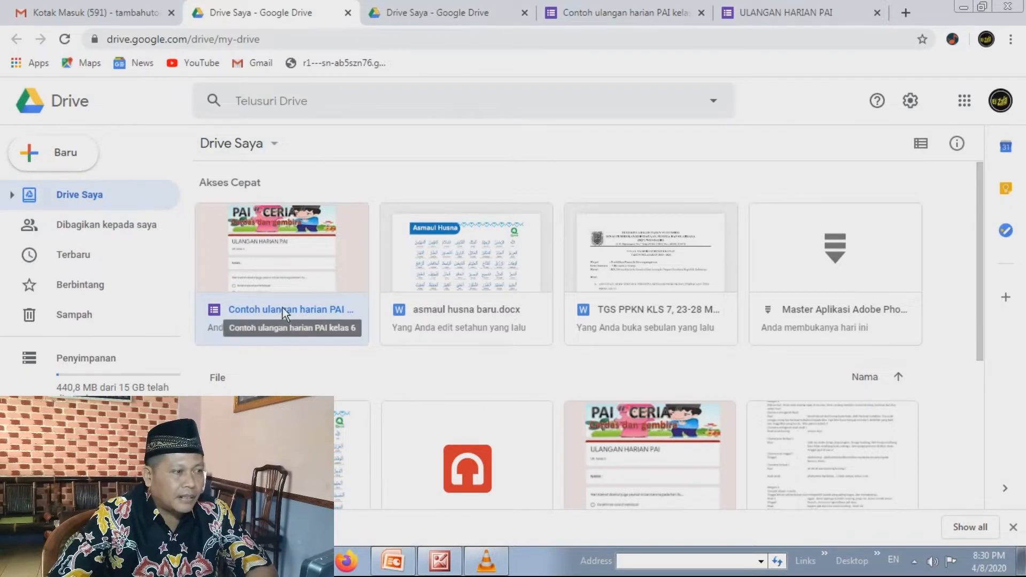
double_click(273, 268)
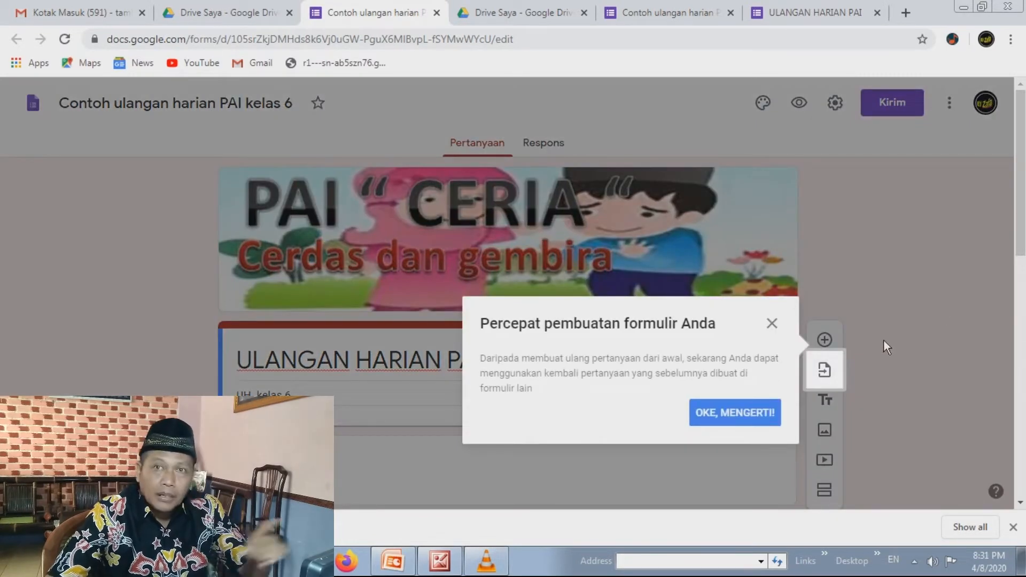
left_click(772, 323)
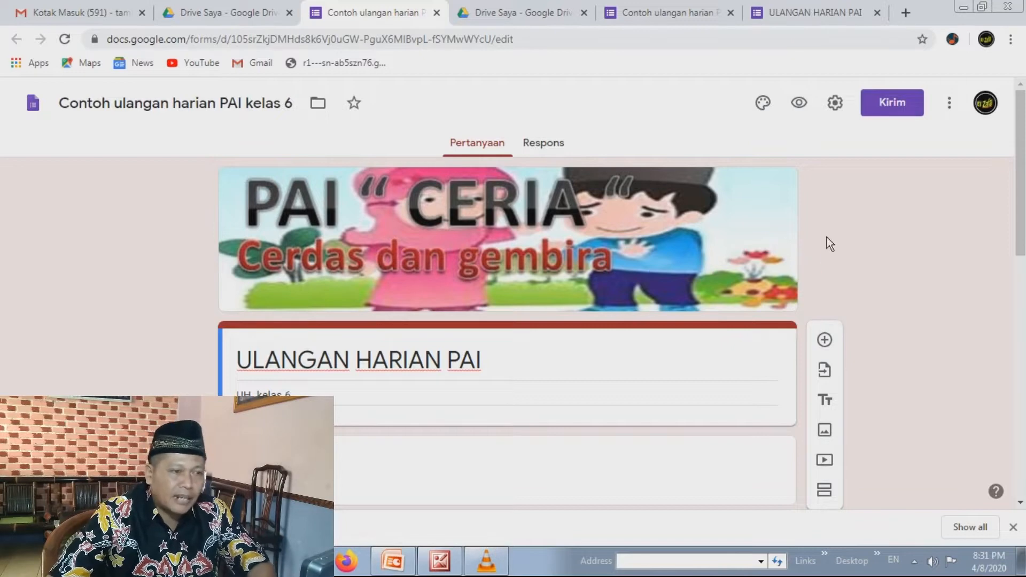
Review the sample quiz's header, name field, multiple-choice, long-answer and short-answer questions, and close the form
scroll(855, 224, "down", 4)
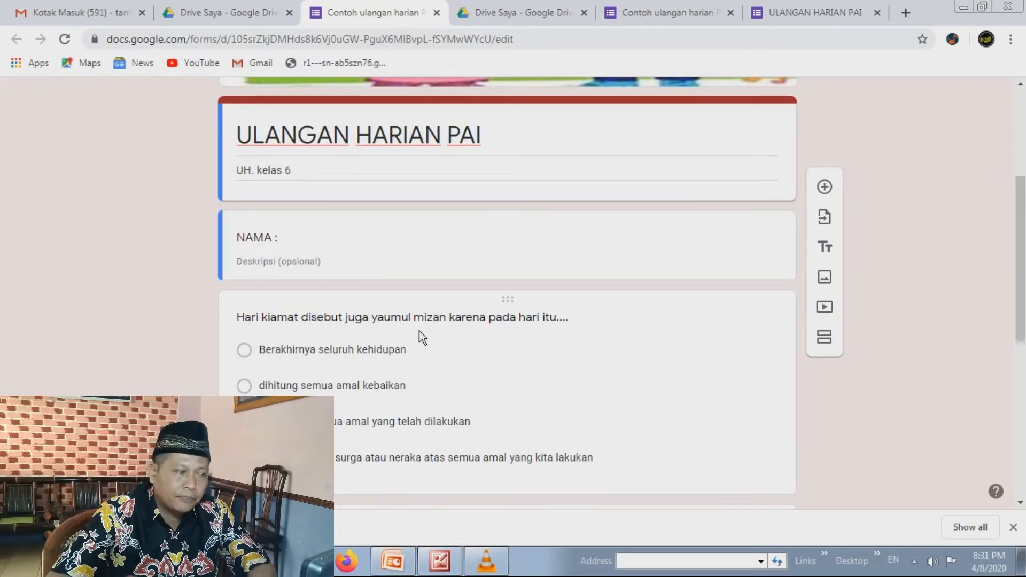
scroll(419, 331, "down", 4)
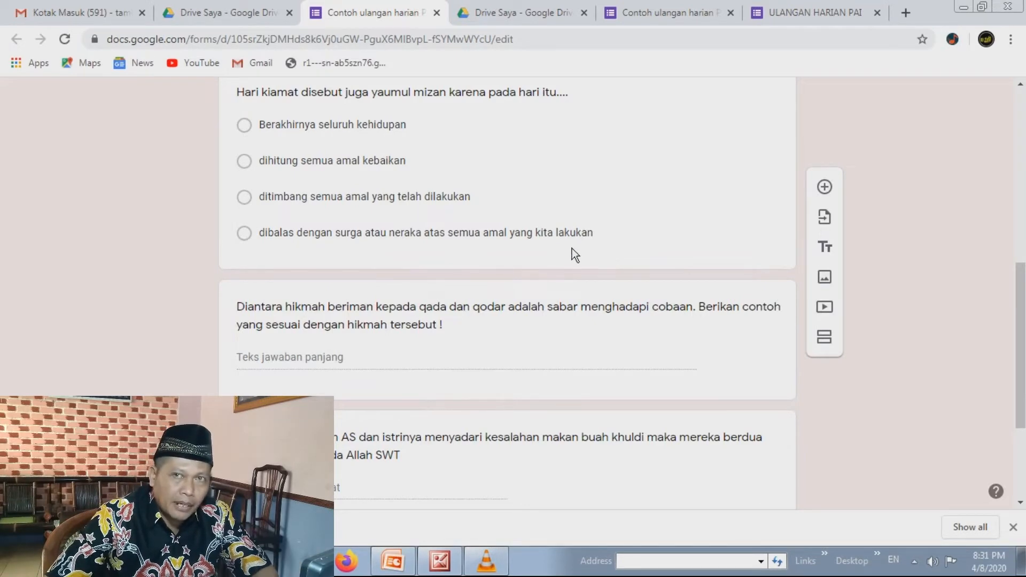
scroll(572, 249, "down", 2)
scroll(483, 353, "down", 2)
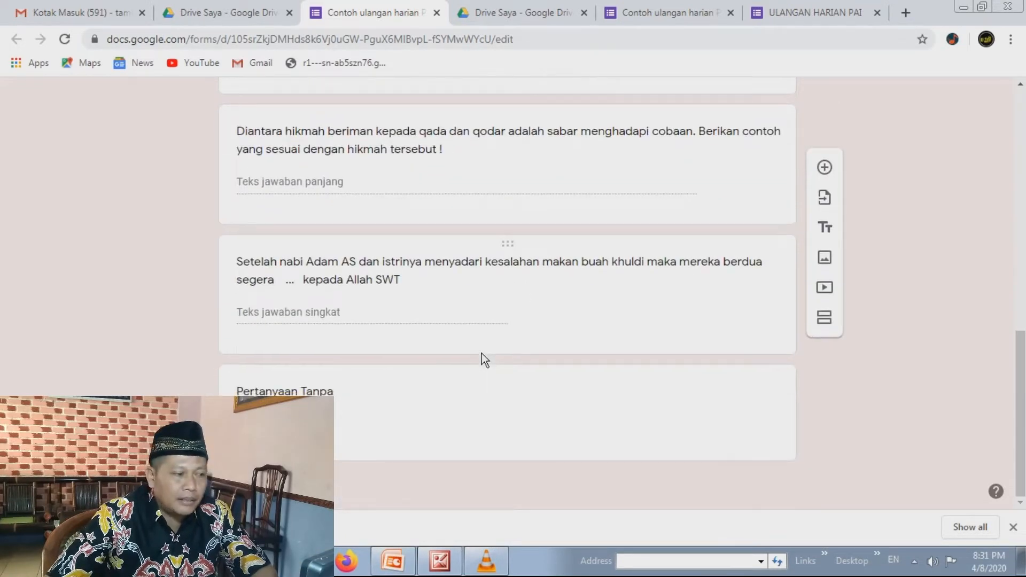
scroll(481, 354, "up", 7)
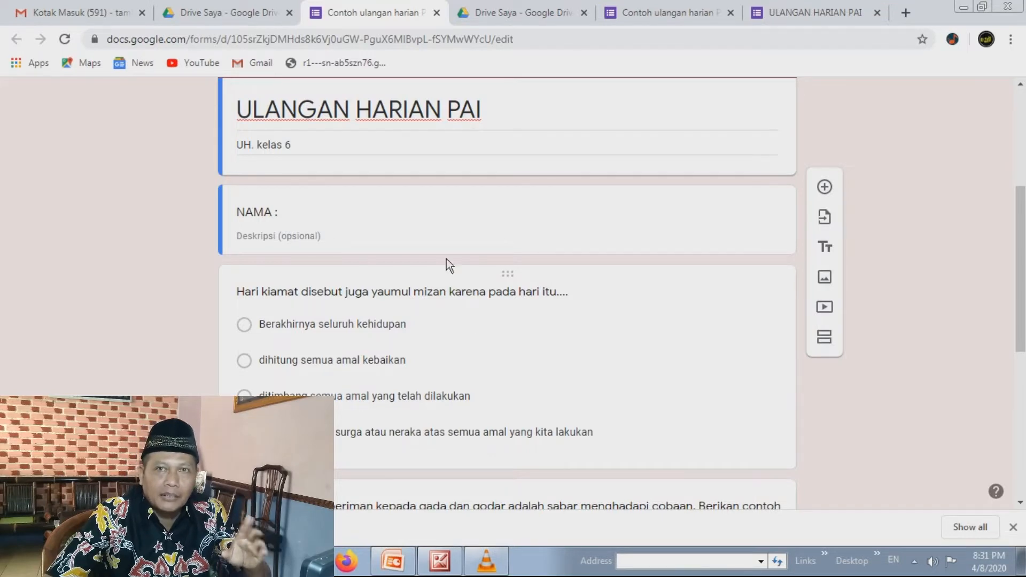
left_click(437, 13)
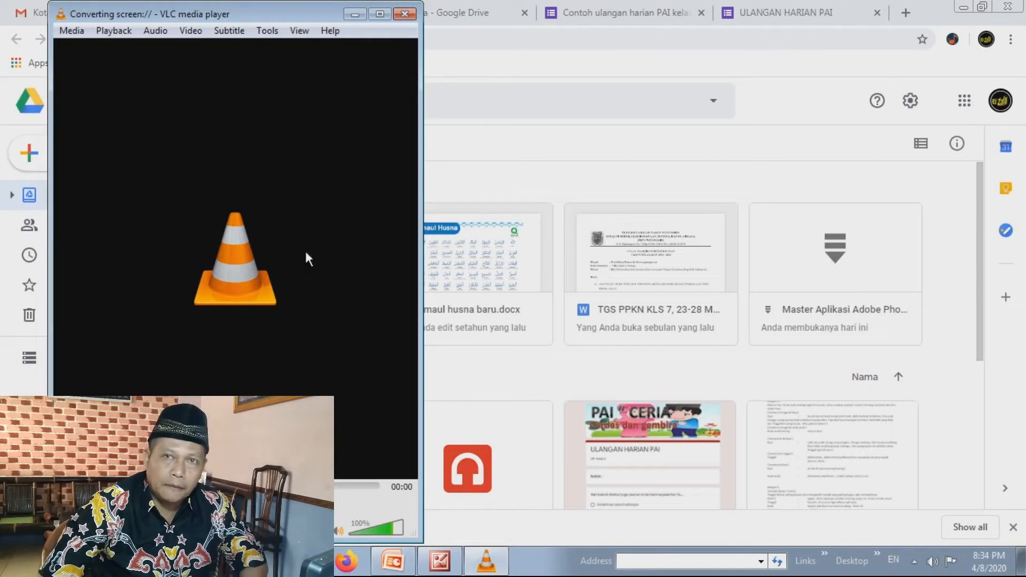
Get the VLC window out of the way and create a new blank Google Form in My Drive
left_click(355, 14)
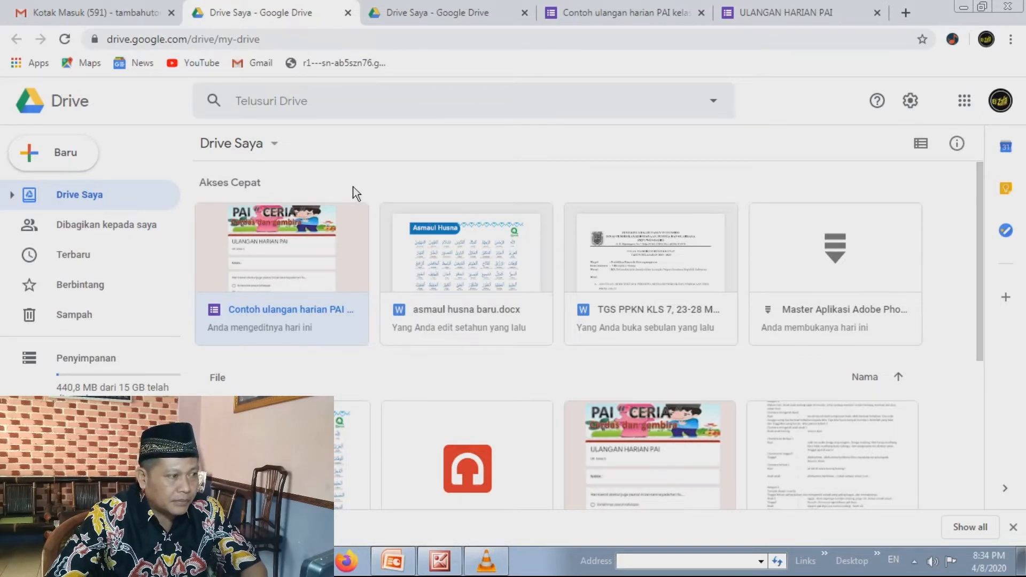
left_click(276, 145)
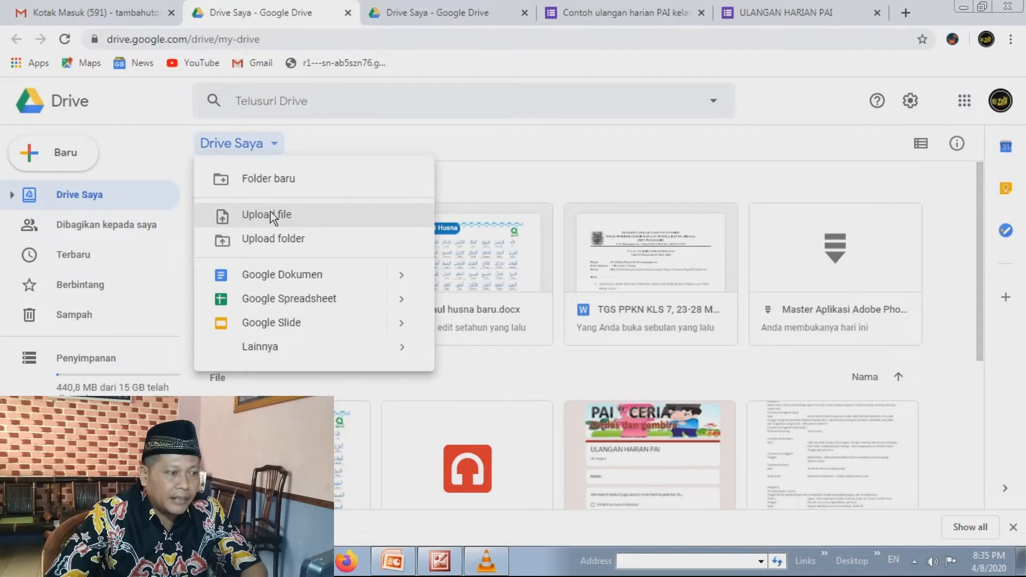
mouse_move(276, 355)
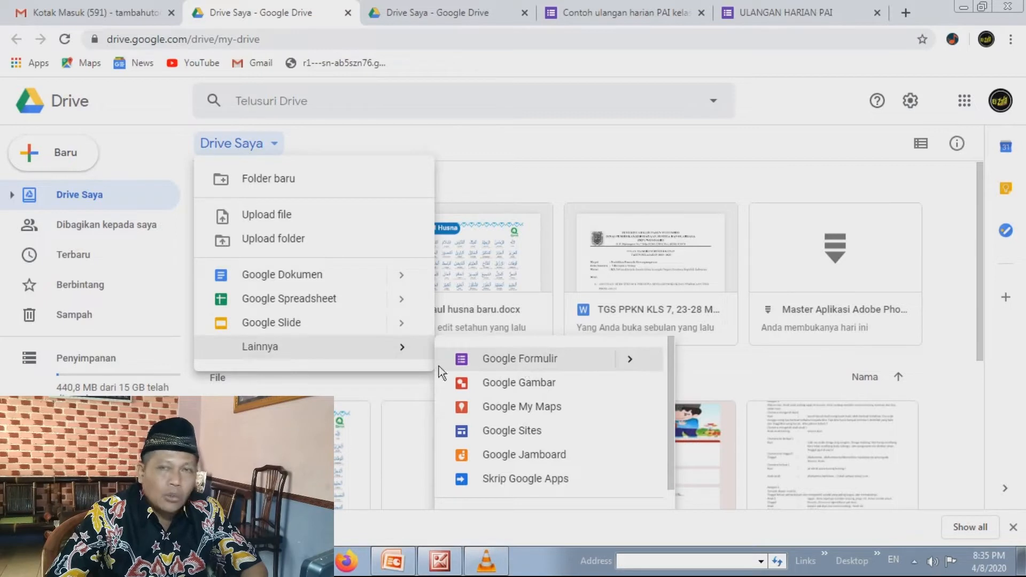
left_click(523, 367)
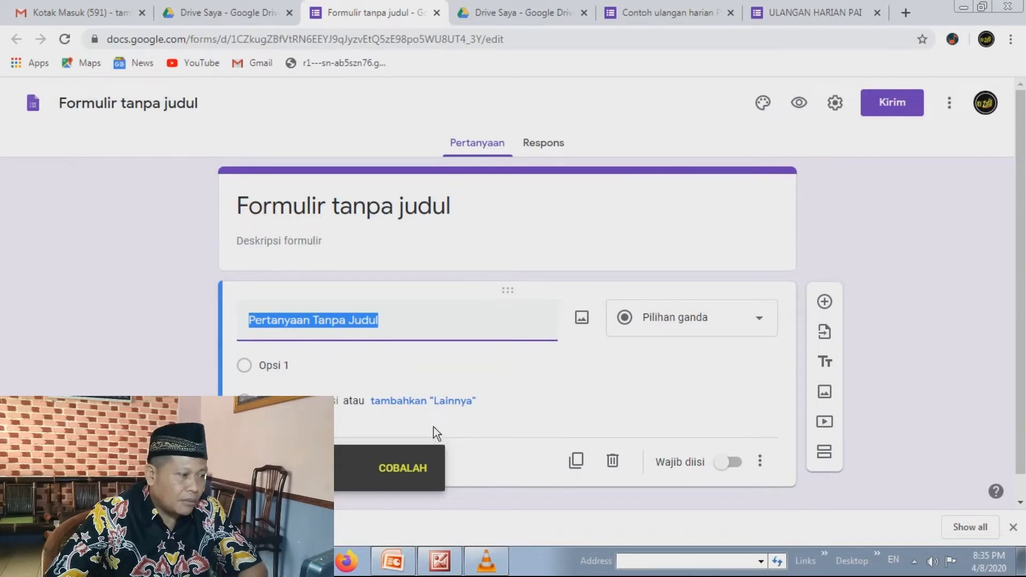
Title the form "ULANGAN HARIAN PAI" and set its description to "Kelas 5"
left_click(461, 213)
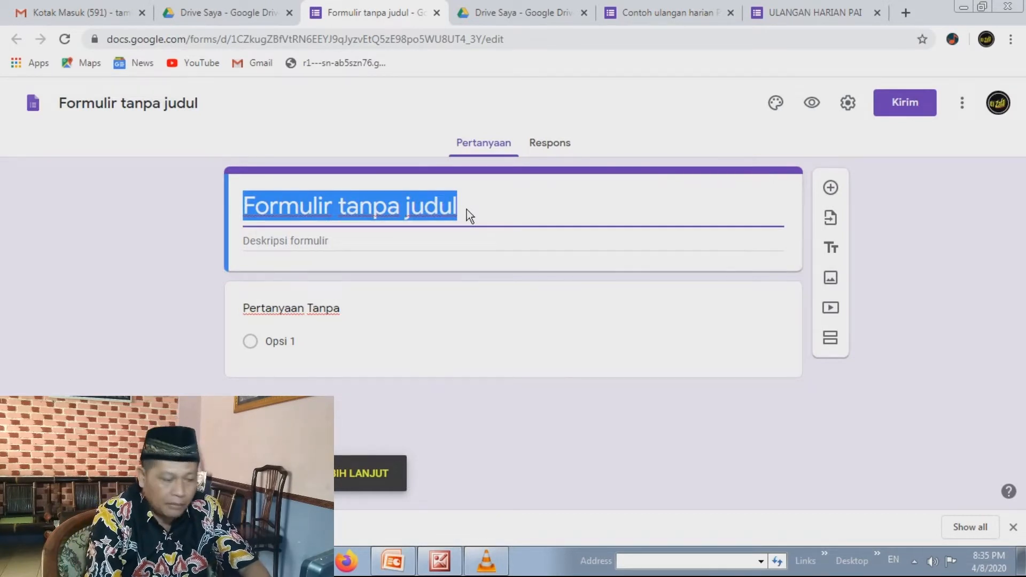
type("U")
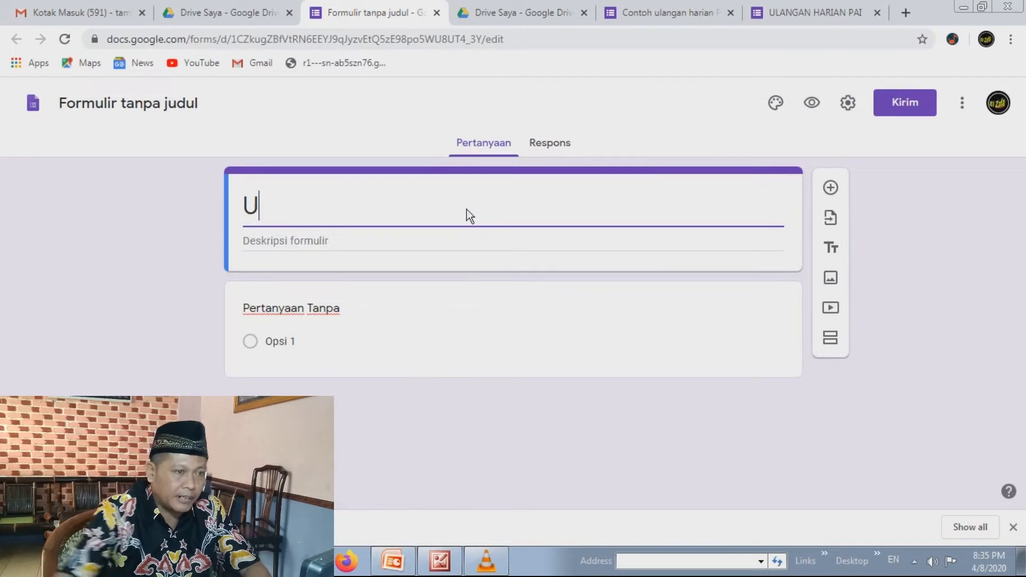
type("LANG")
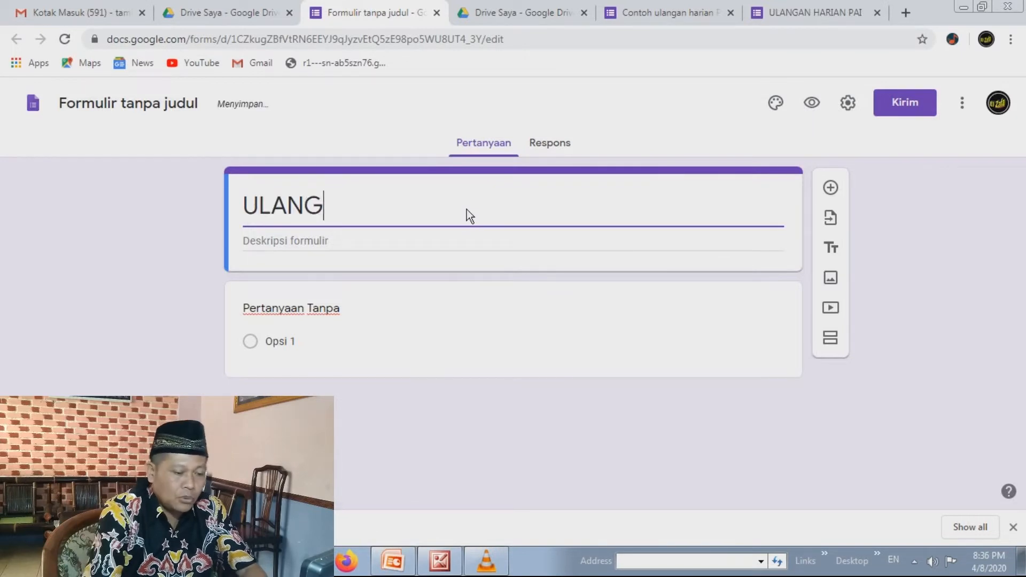
type("AN HARI")
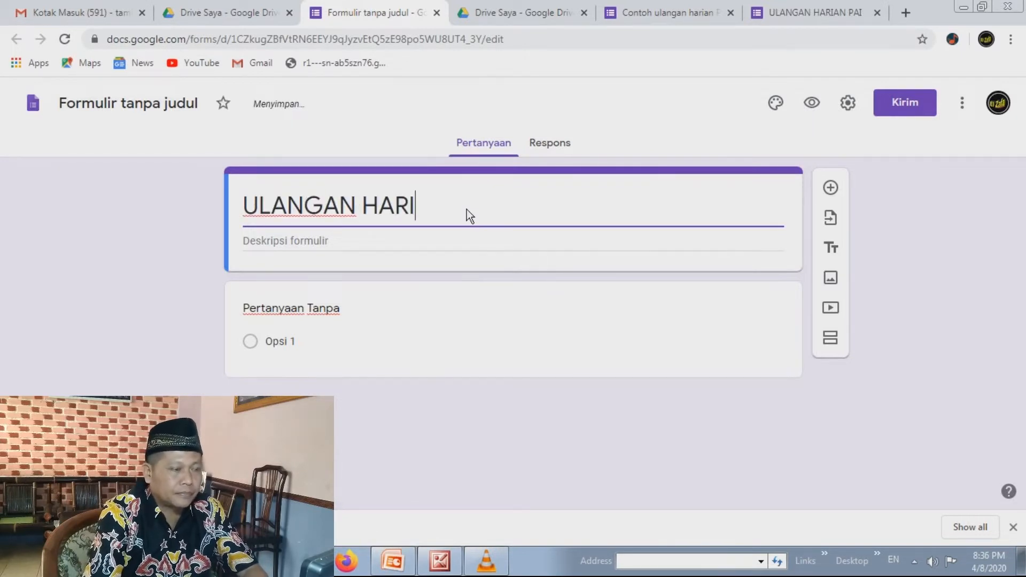
type("AN")
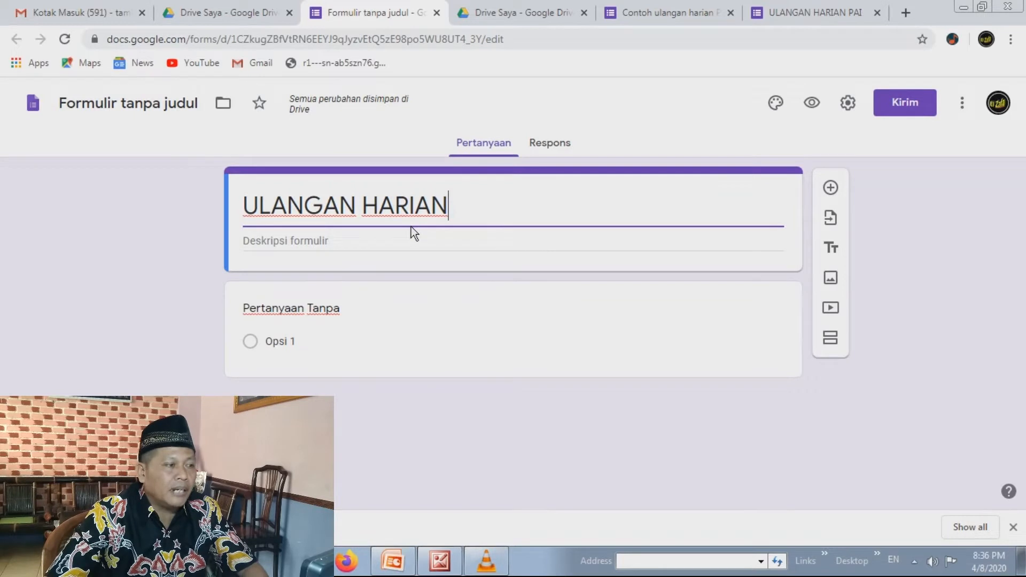
type("PAI")
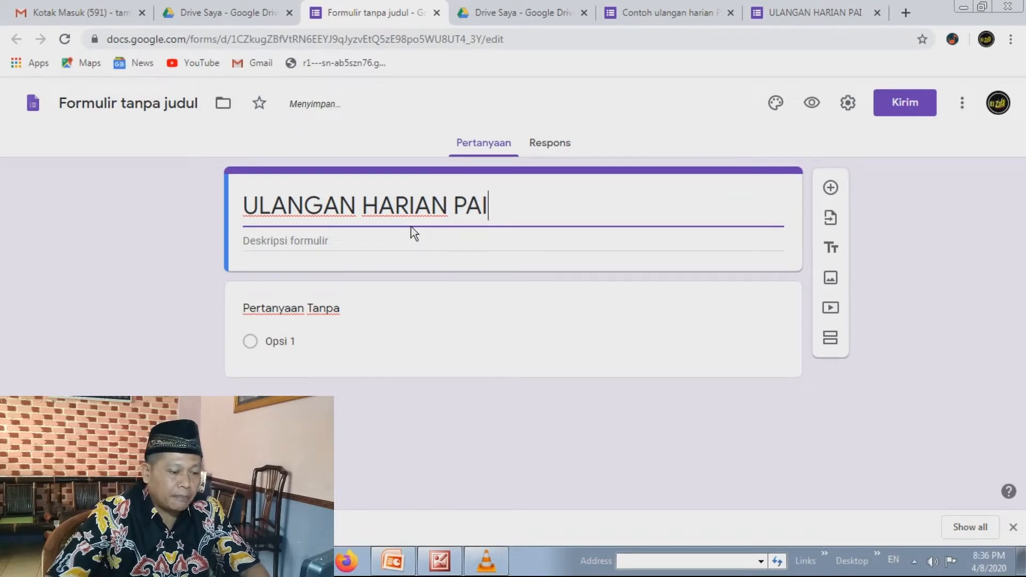
left_click(373, 244)
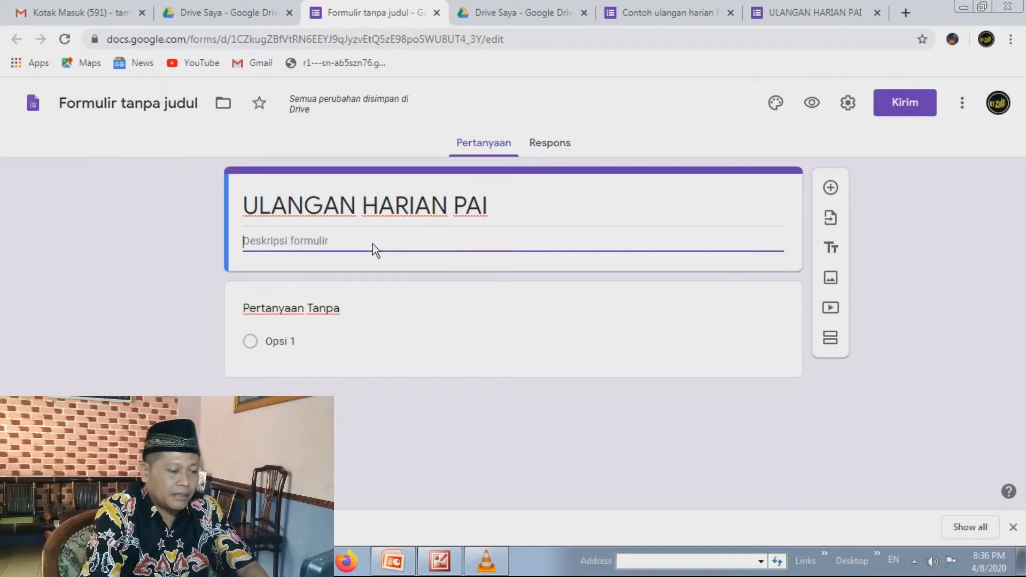
type("Kelas 5")
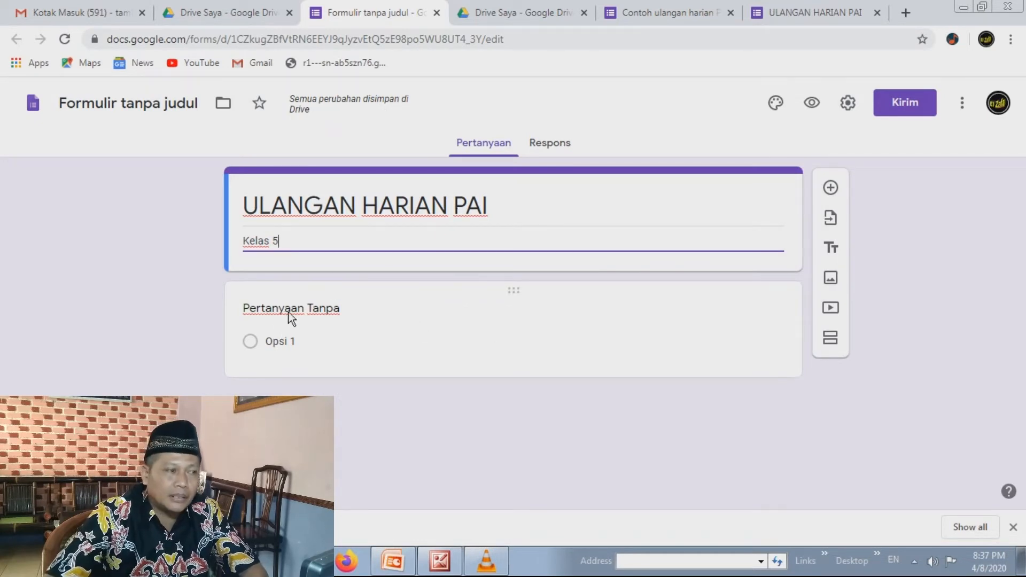
Replace the first question's placeholder text with "Nama :" and make answering it mandatory
left_click(377, 334)
left_click(396, 324)
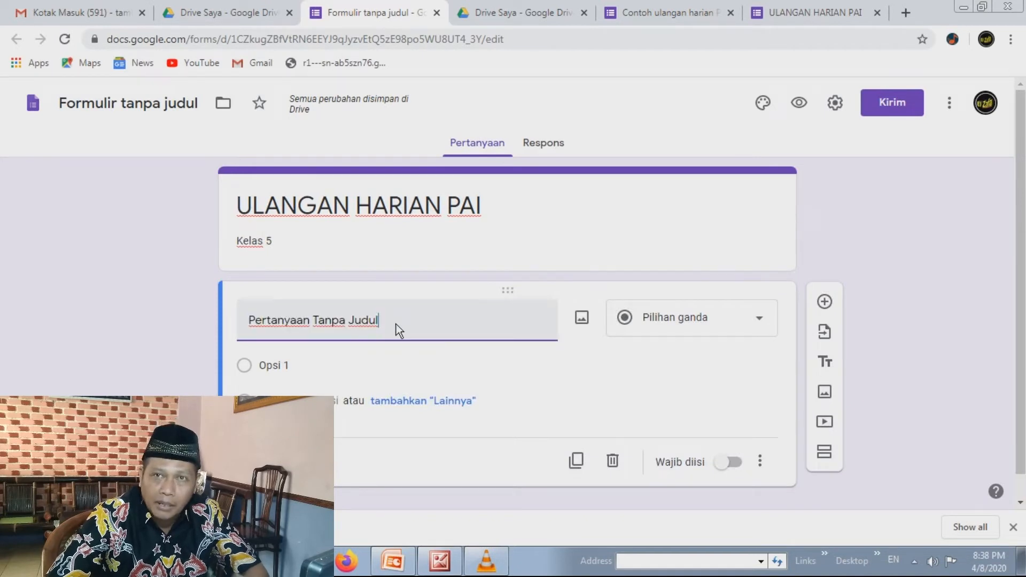
key("BackSpace")
key("BackSpace")
key("BackSpace")
key("BackSpace")
key("BackSpace")
key("BackSpace")
key("BackSpace")
key("BackSpace")
key("BackSpace")
key("BackSpace")
key("BackSpace")
key("BackSpace")
key("BackSpace")
key("BackSpace")
key("BackSpace")
key("BackSpace")
key("BackSpace")
key("BackSpace")
key("BackSpace")
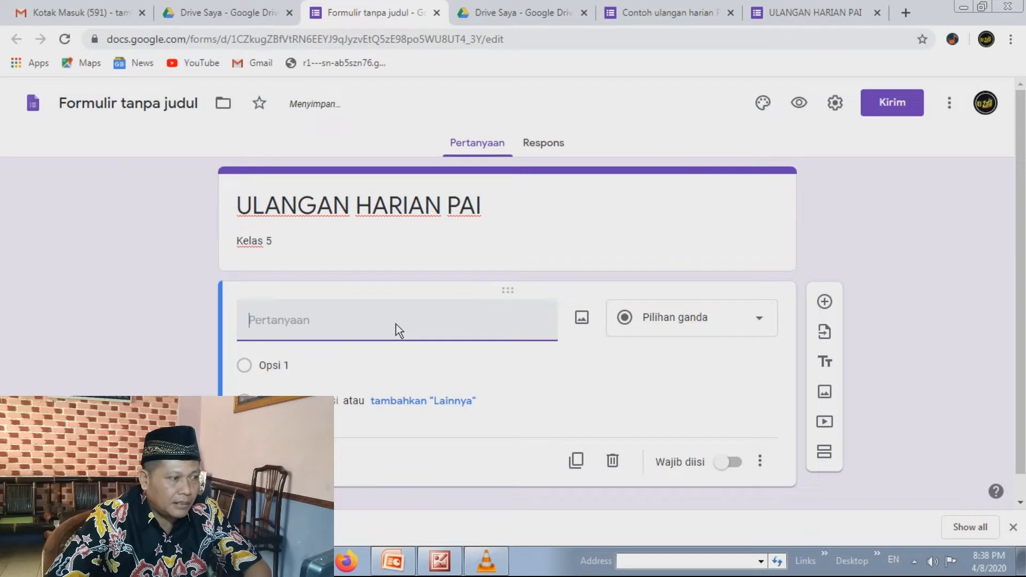
type("Na")
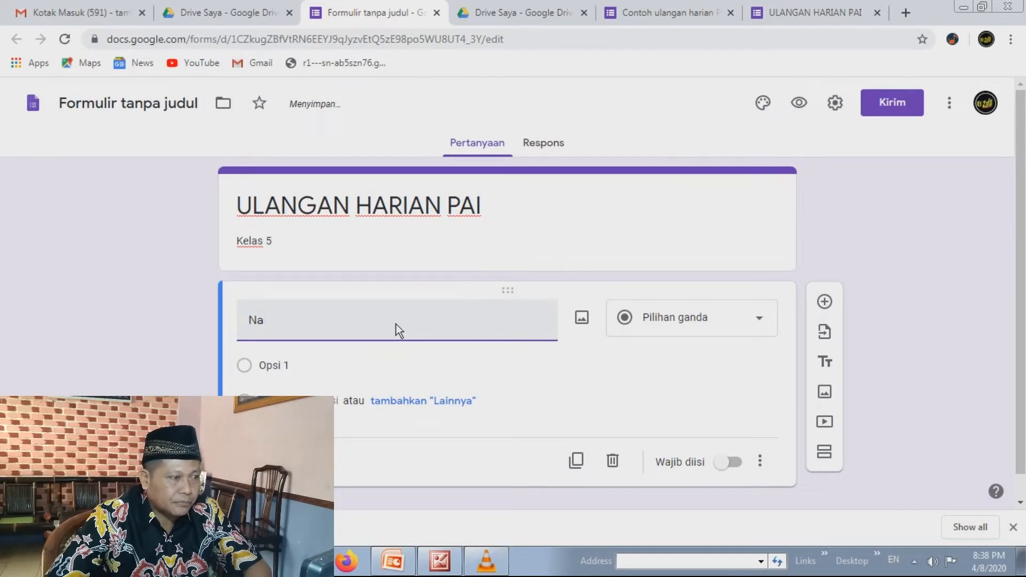
type("ma :")
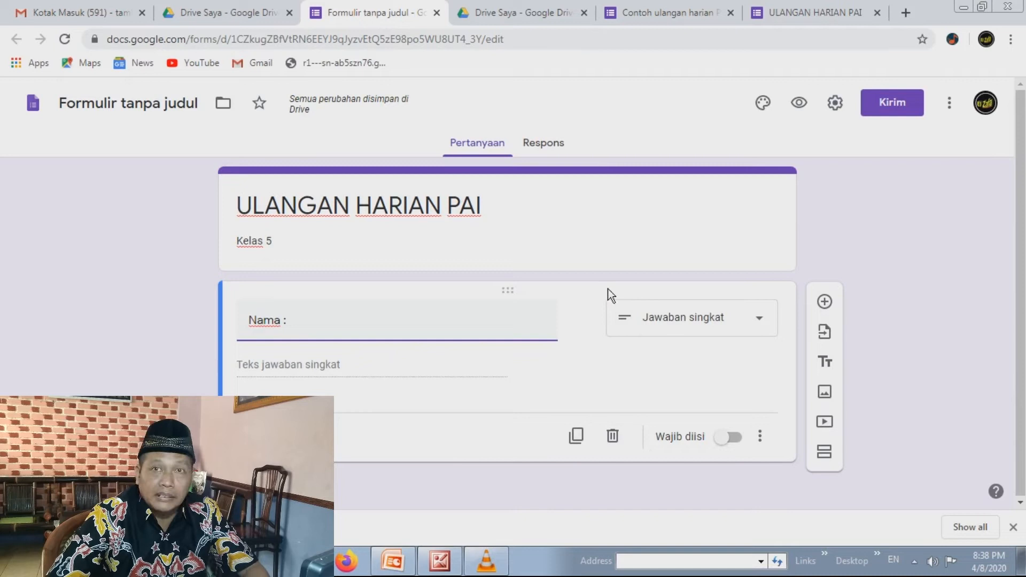
left_click(899, 273)
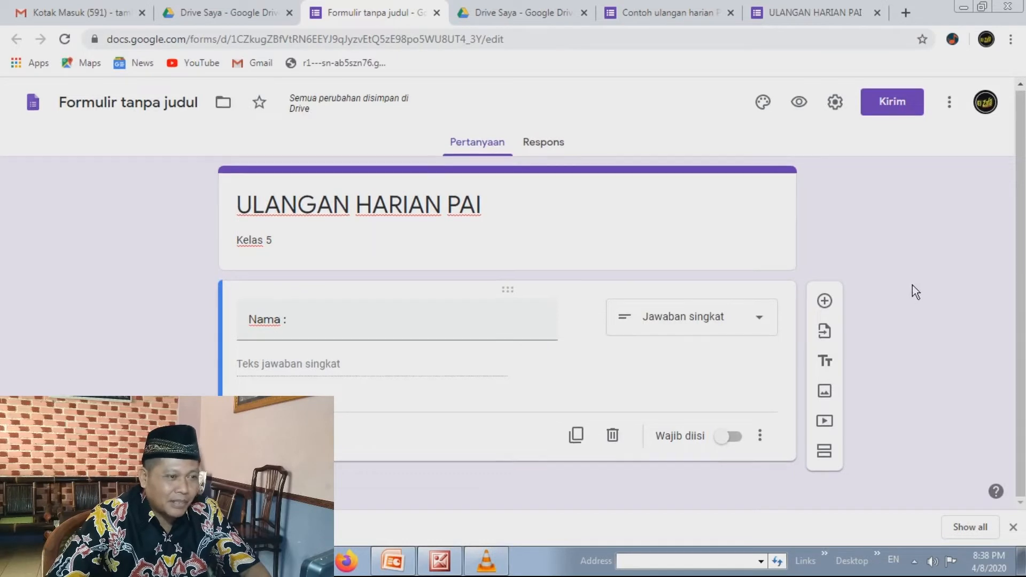
left_click(737, 436)
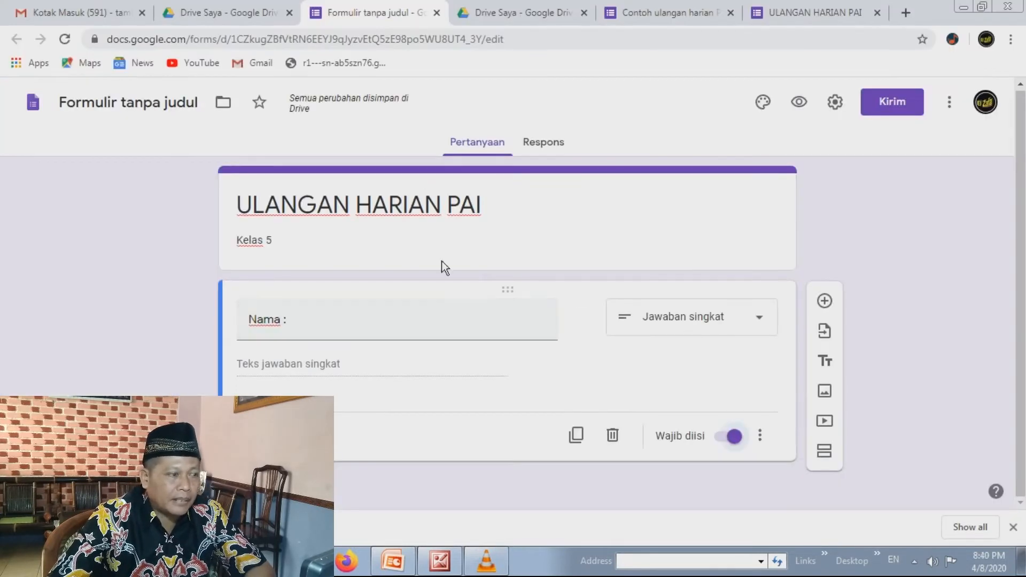
Add a question reading "Salat tarawih dikerjakan sesudah salat...." below the name field, with the answer type Pilihan ganda
left_click(829, 305)
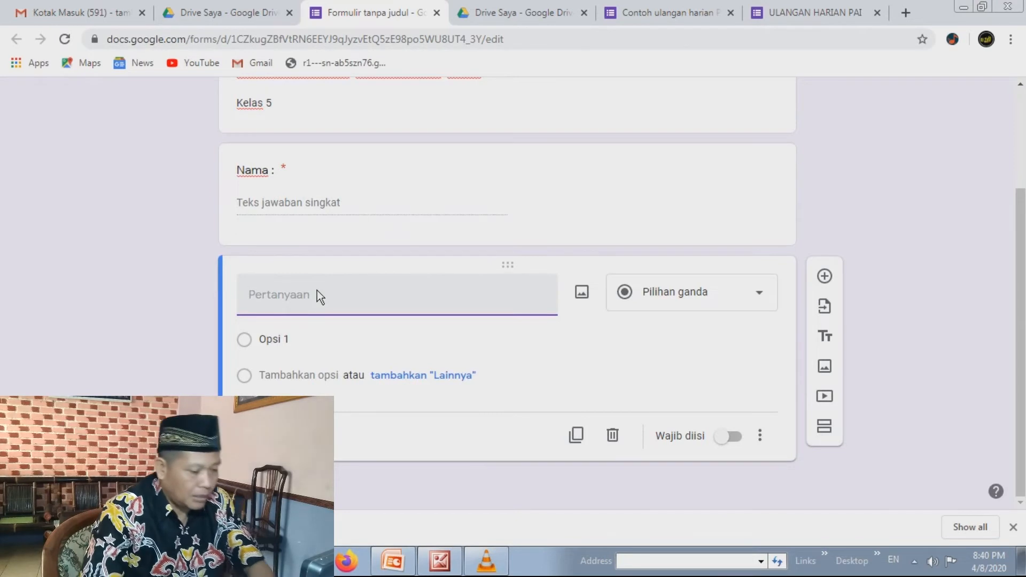
type("salat")
key("BackSpace")
key("BackSpace")
key("BackSpace")
key("BackSpace")
key("BackSpace")
key("BackSpace")
type("Salat ta")
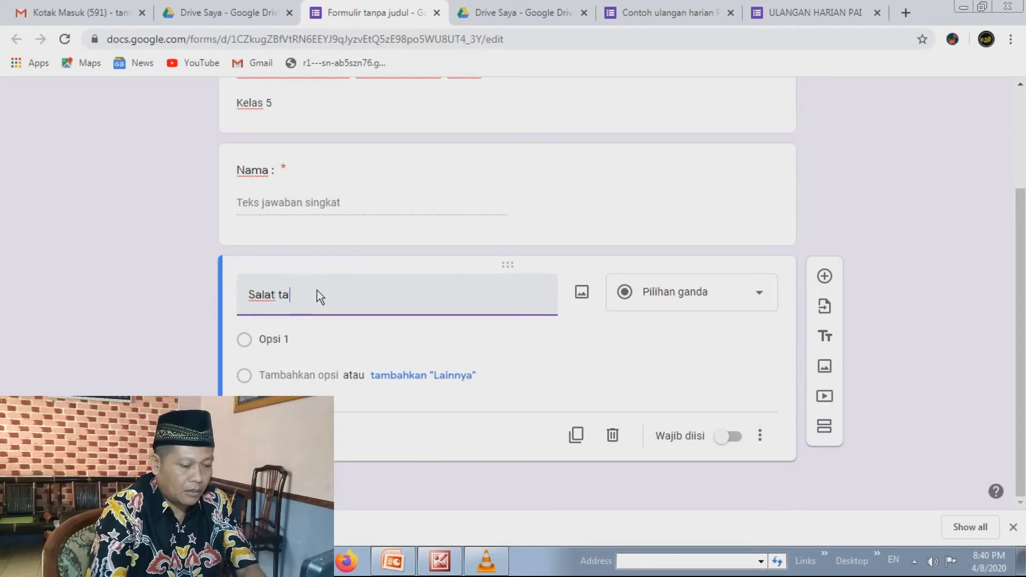
type("rawih")
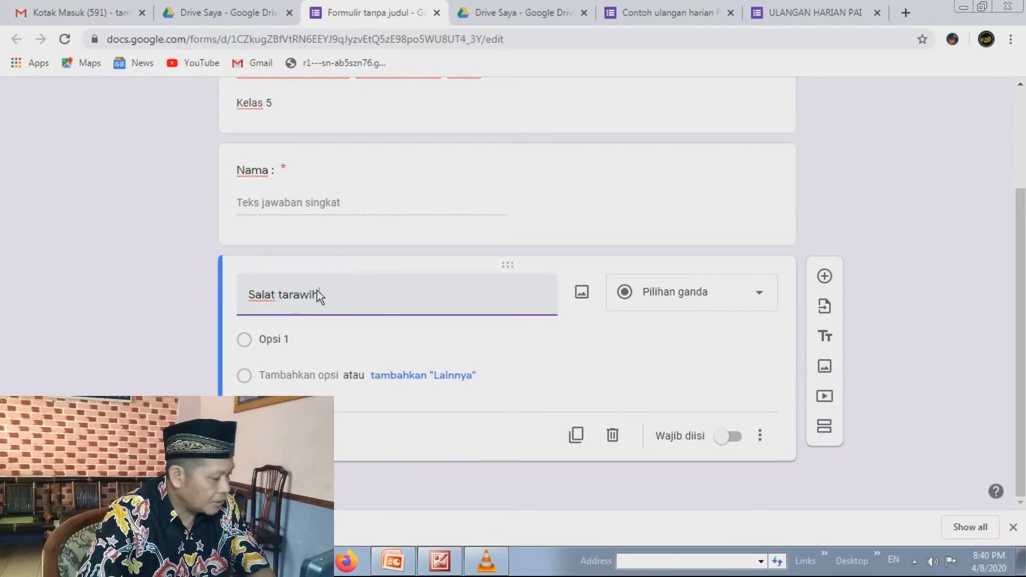
type(" dikerja")
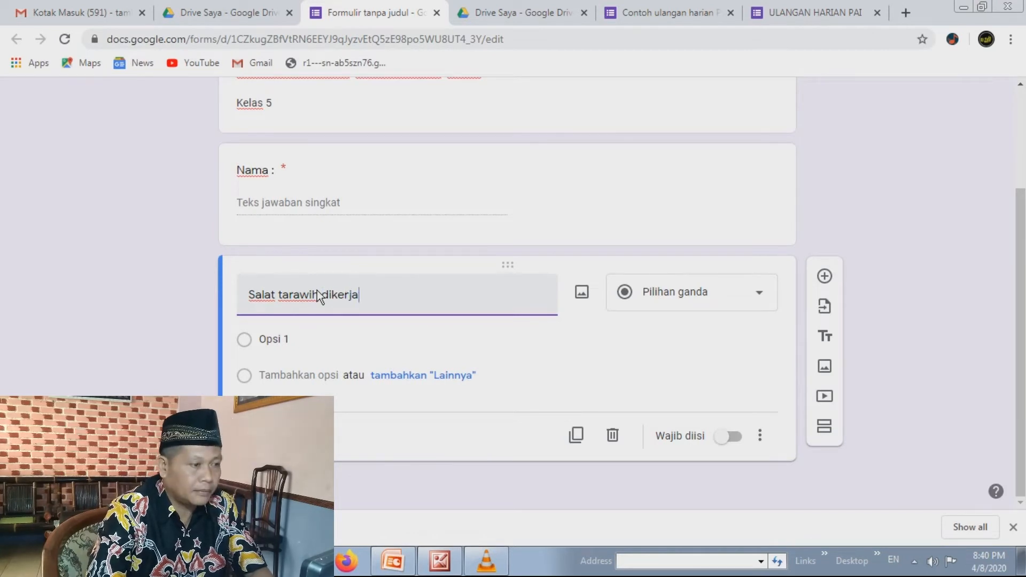
type("kan sesudah salat...")
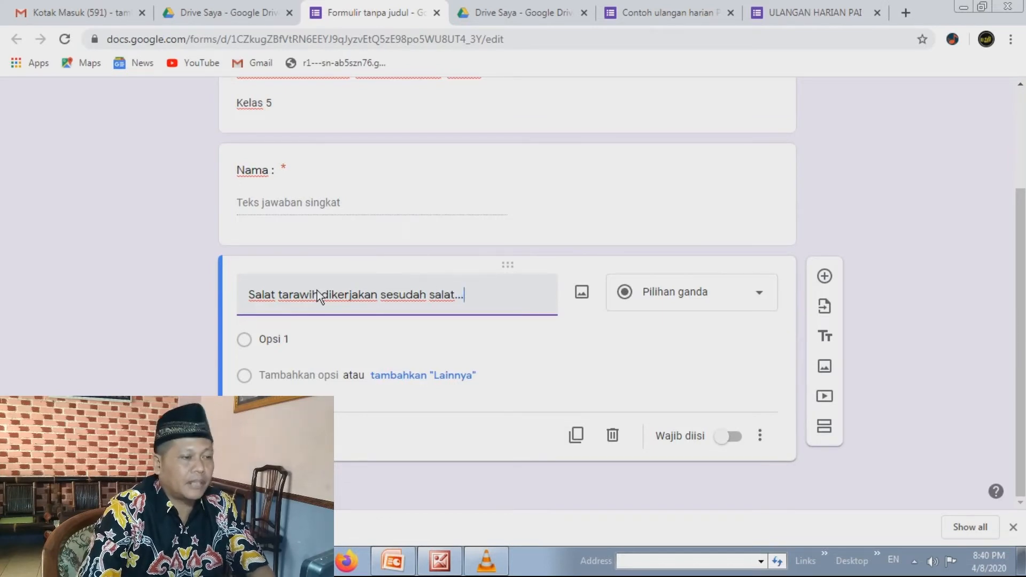
type(".")
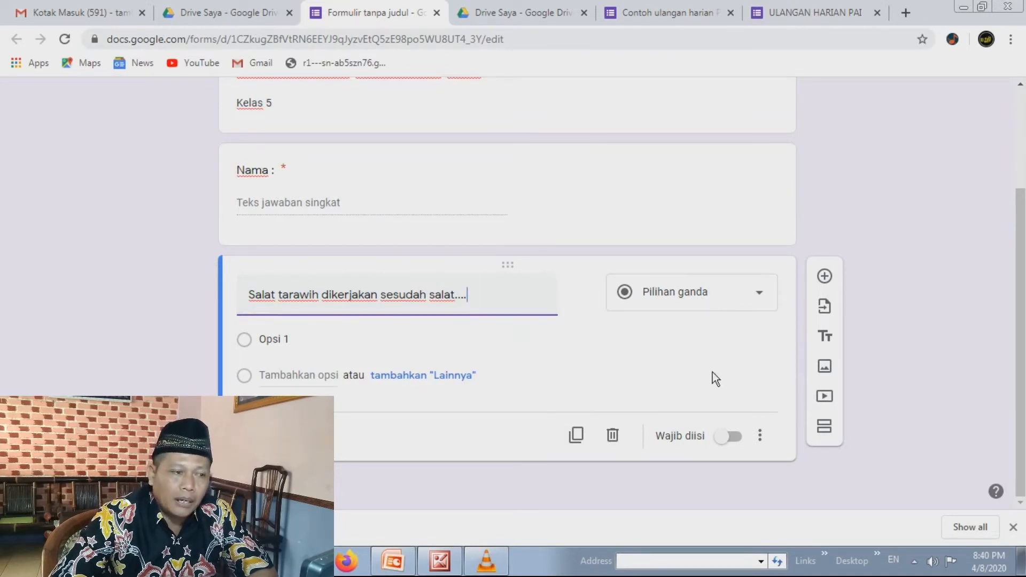
left_click(759, 293)
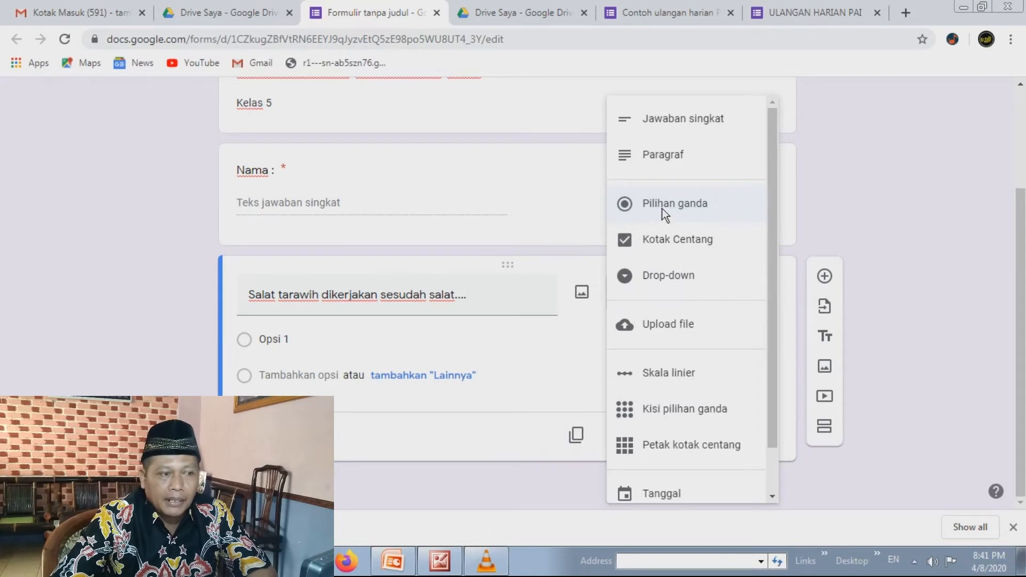
left_click(705, 205)
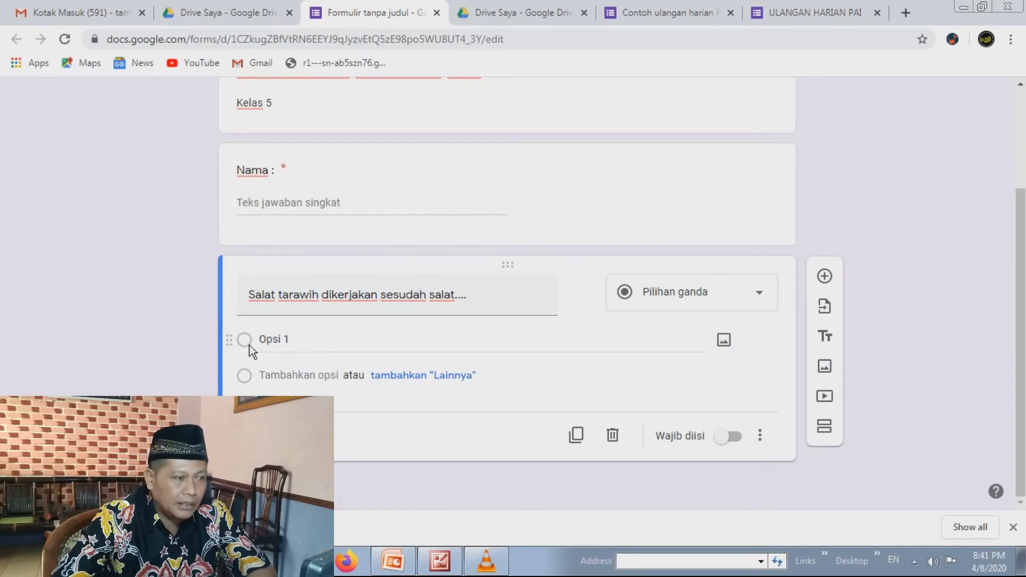
Give the tarawih question the answer options magrib, isya, asar and duhur, leaving no "Lainnya" option
left_click(295, 343)
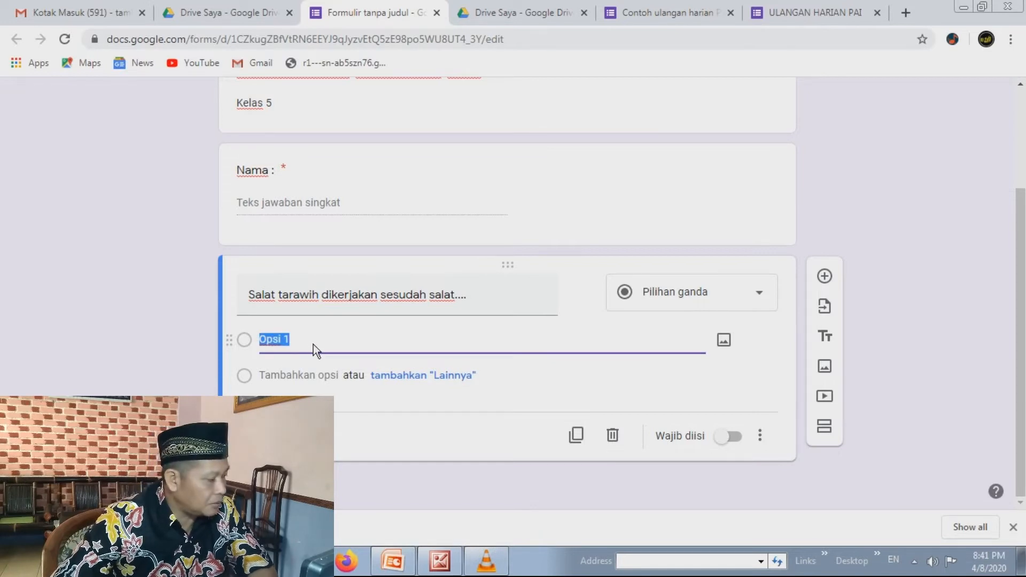
type("magrib")
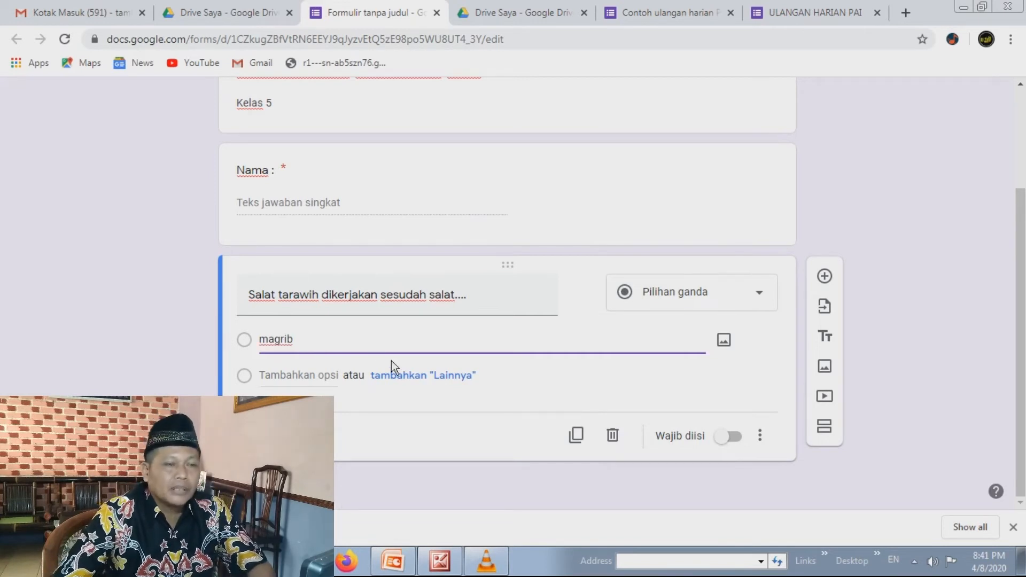
left_click(430, 378)
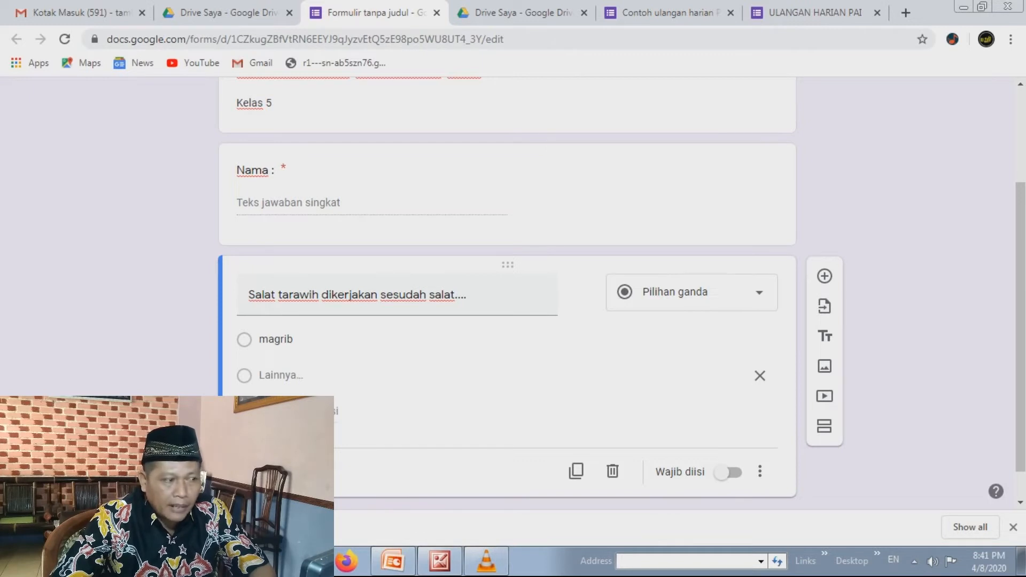
left_click(305, 411)
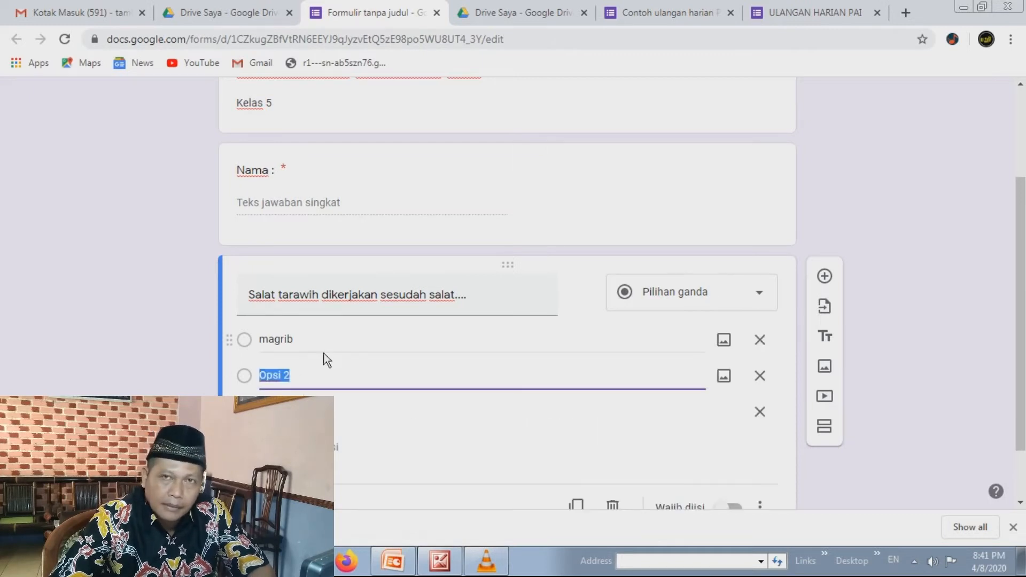
type("isya")
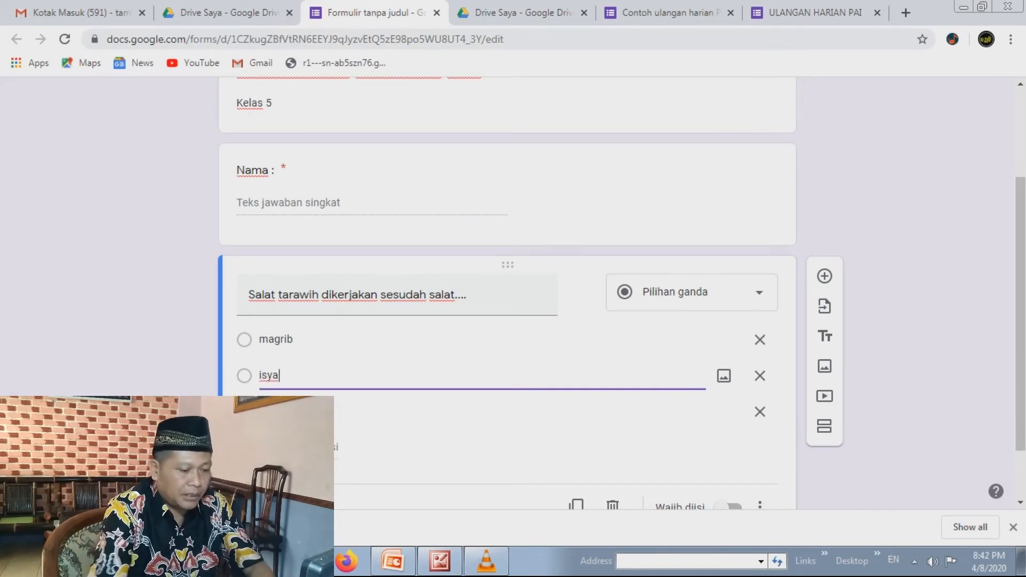
key("Return")
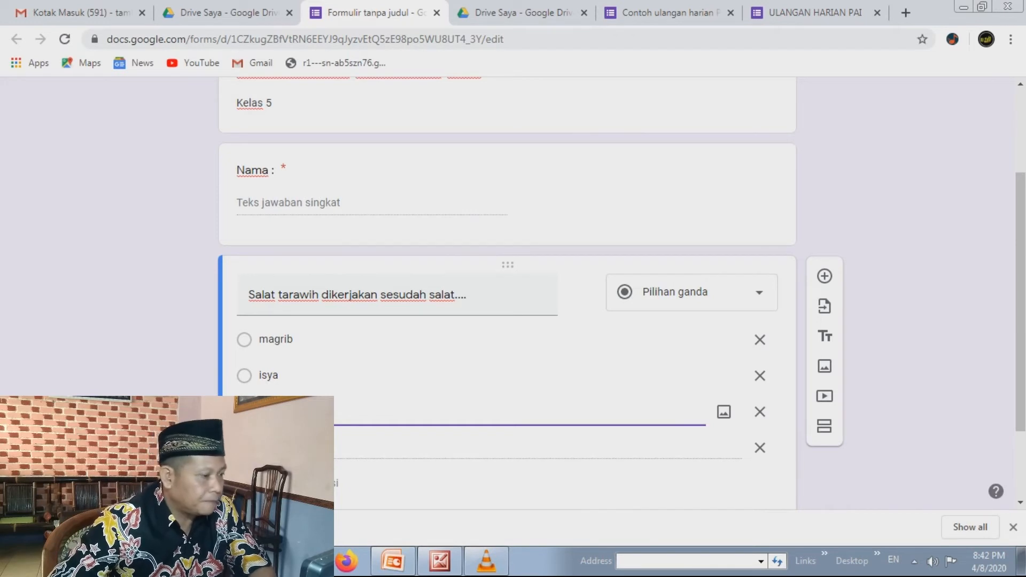
key("Return")
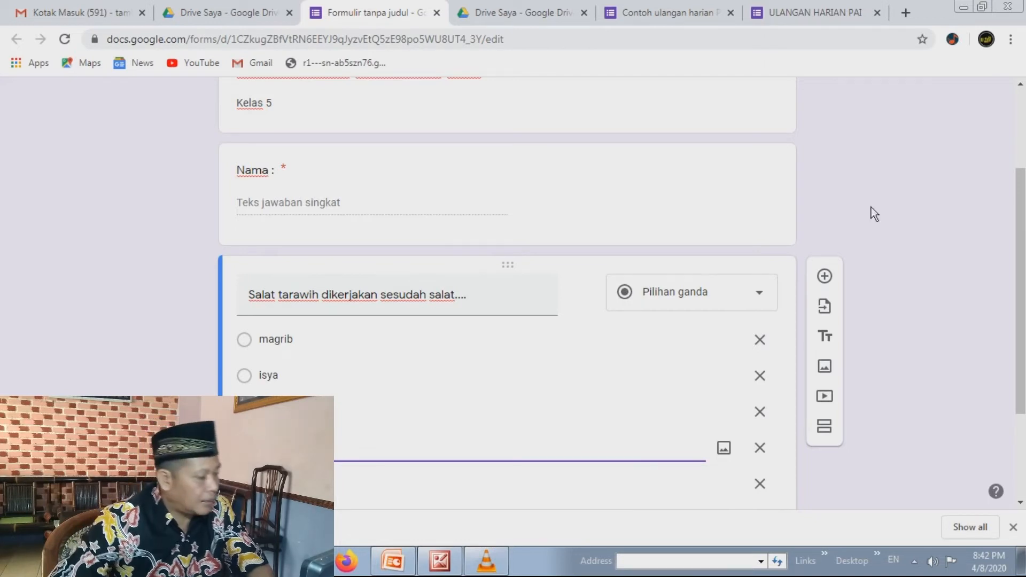
scroll(861, 241, "down", 3)
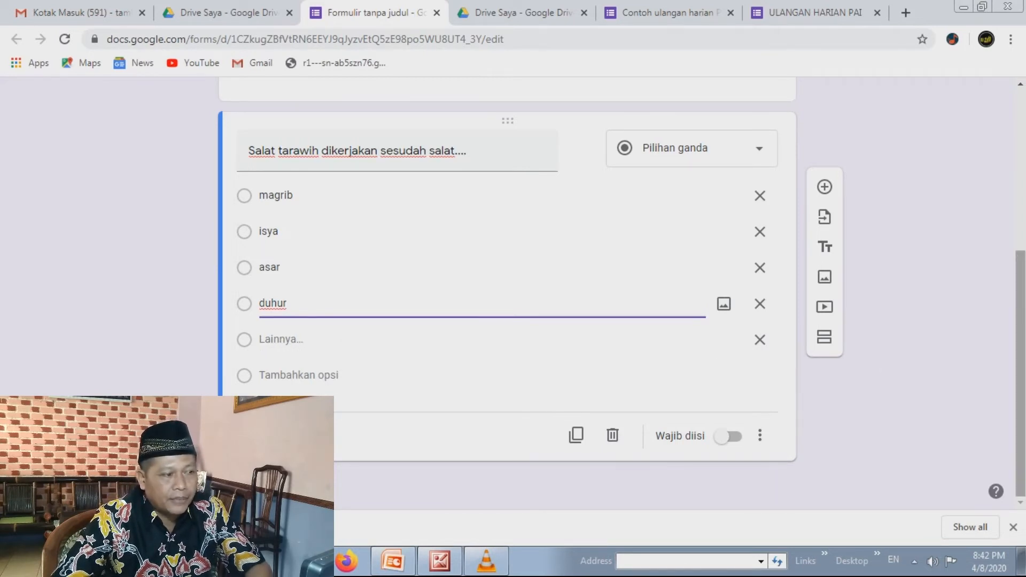
left_click(760, 339)
left_click(935, 300)
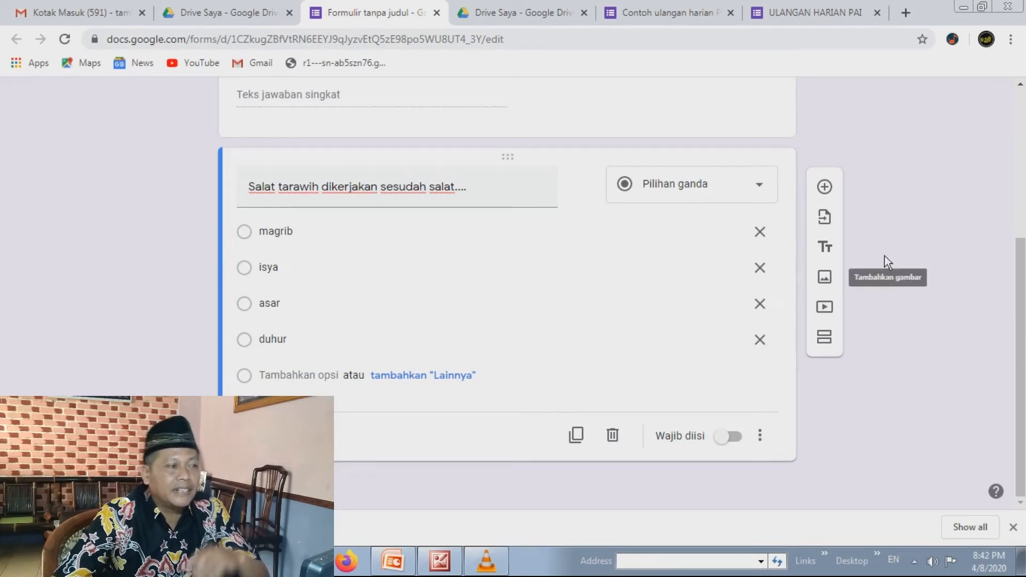
scroll(919, 236, "up", 4)
scroll(920, 237, "down", 4)
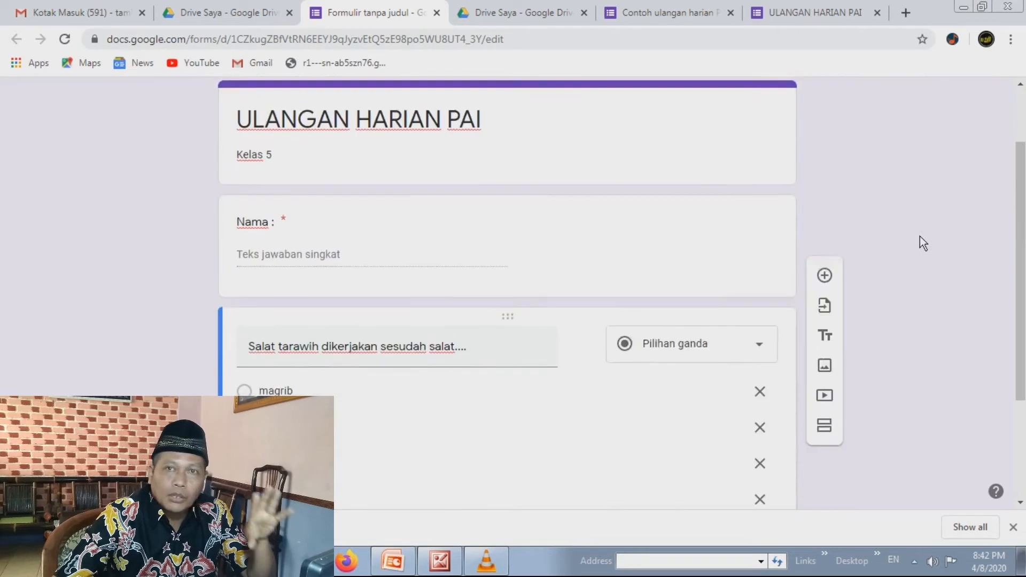
scroll(920, 236, "up", 2)
scroll(920, 237, "down", 2)
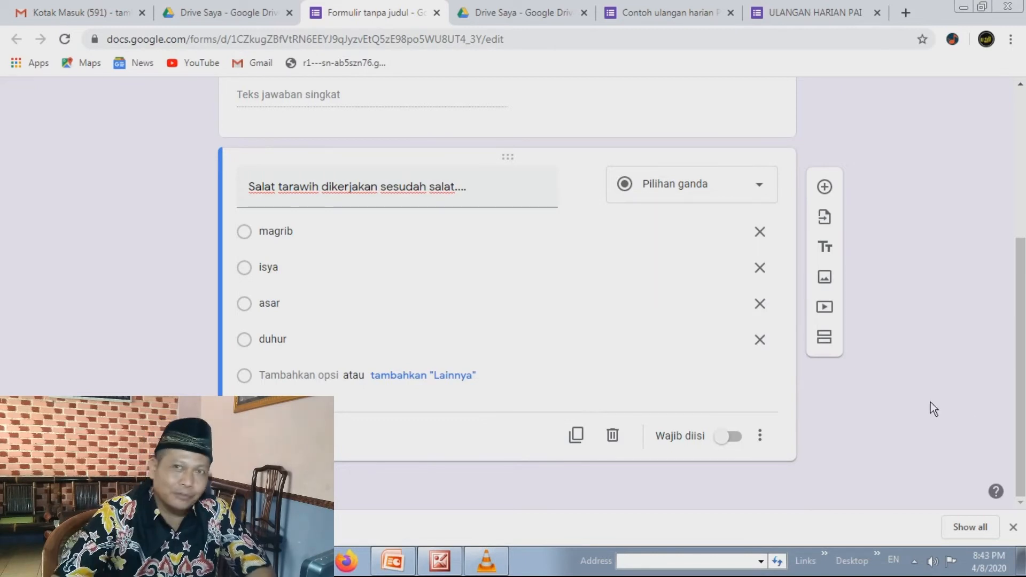
Add a question reading "Sebelum membaca al Quran hendaknya bersuci dengan cara...." and set its answer type to Jawaban singkat
left_click(826, 191)
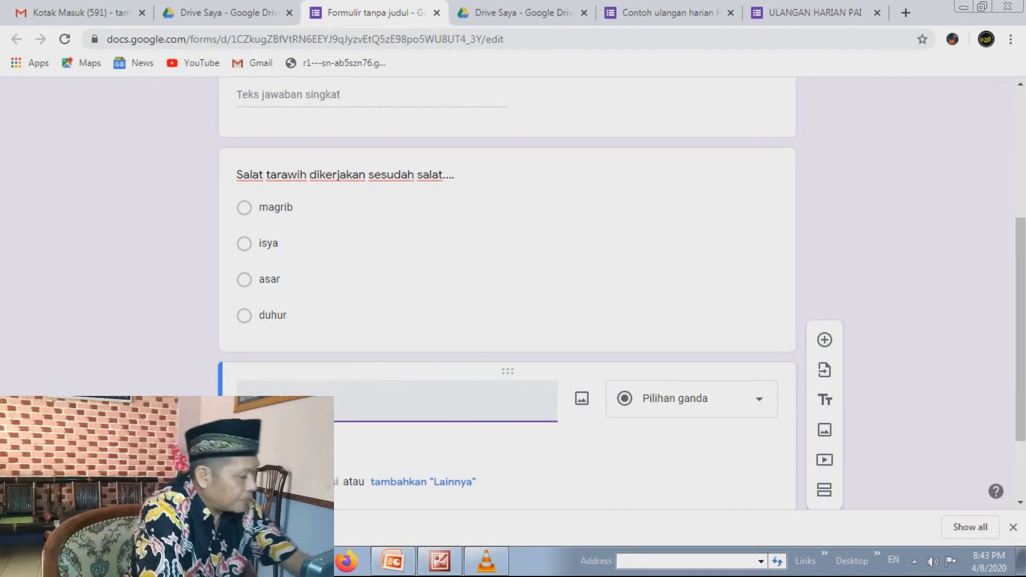
type("Puasa")
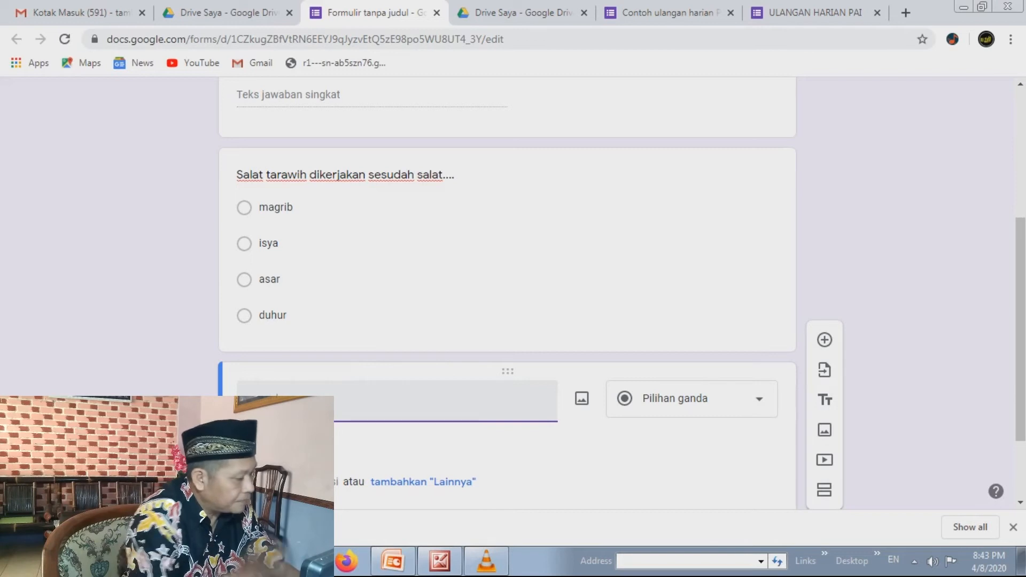
type("aca al")
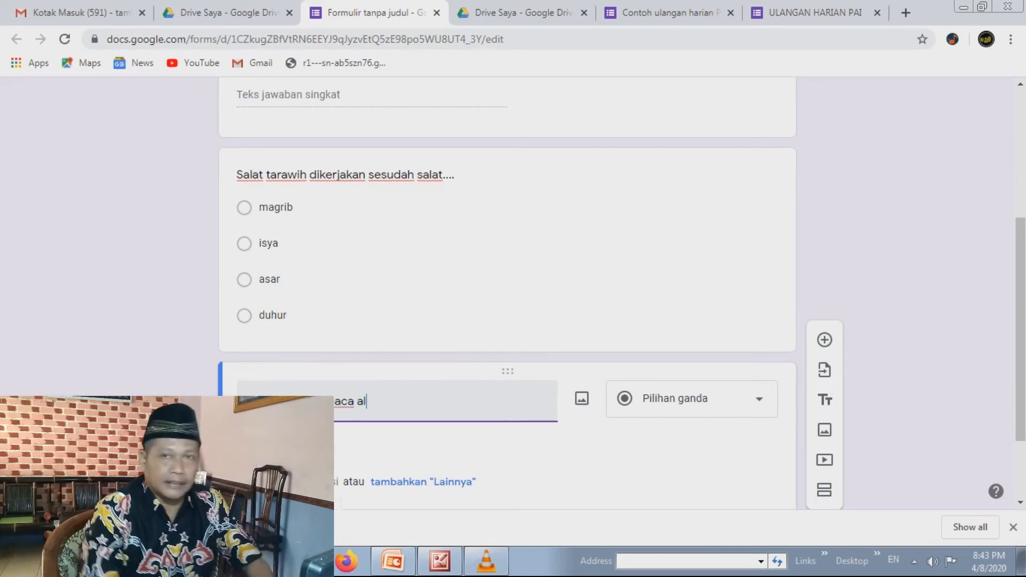
type(" Quran")
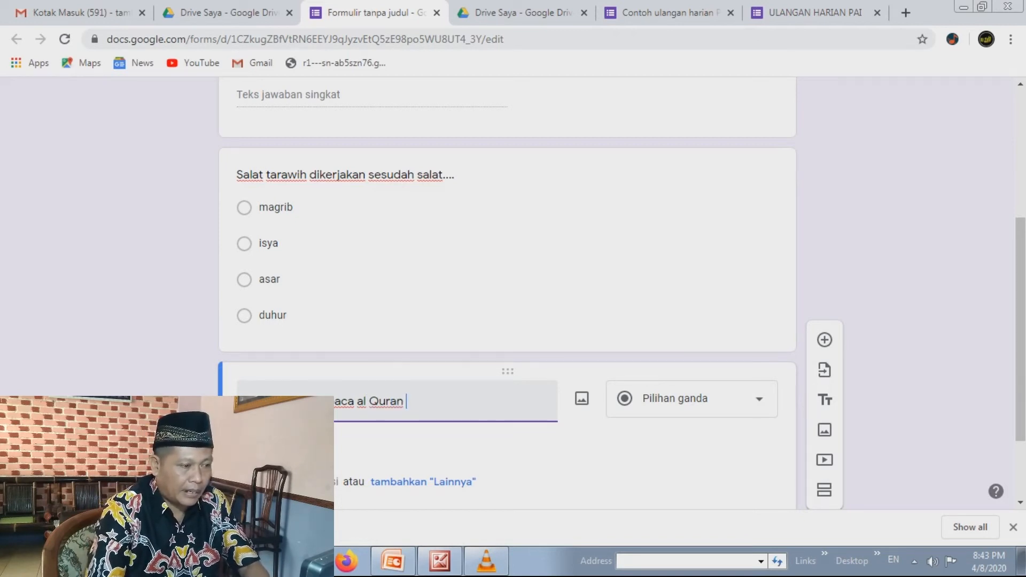
type("hendakn")
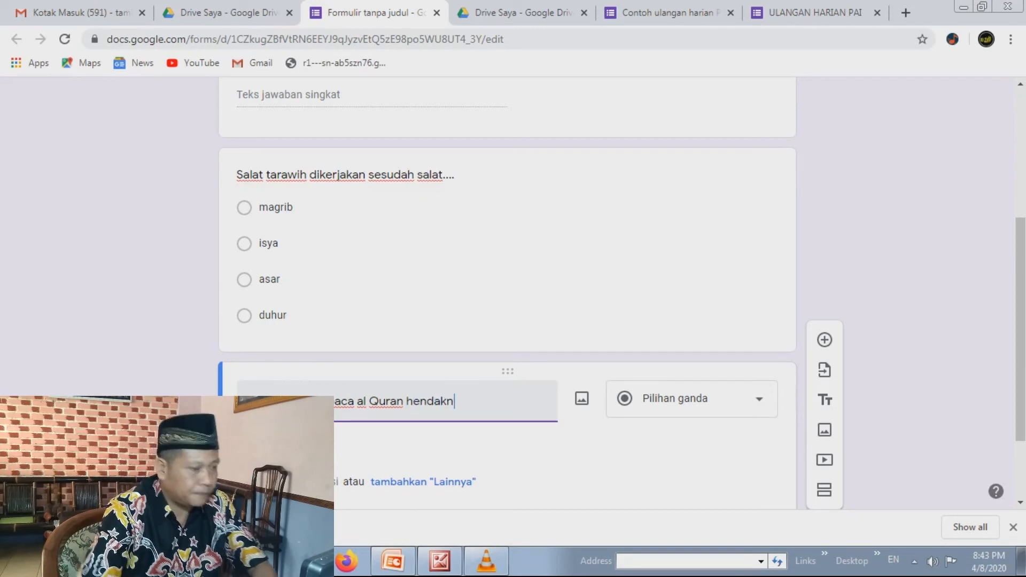
type("ya bersuci den")
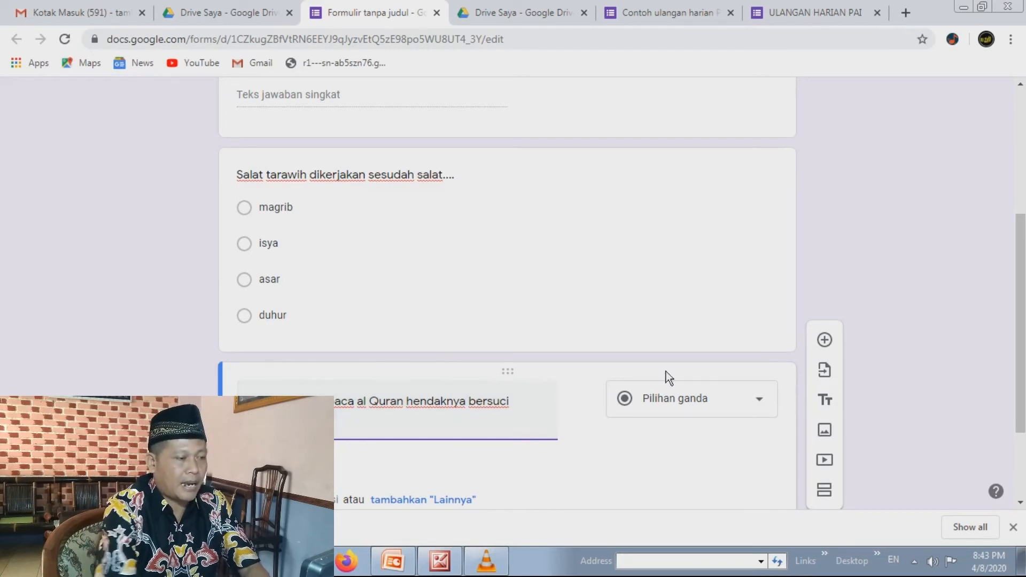
scroll(689, 239, "down", 2)
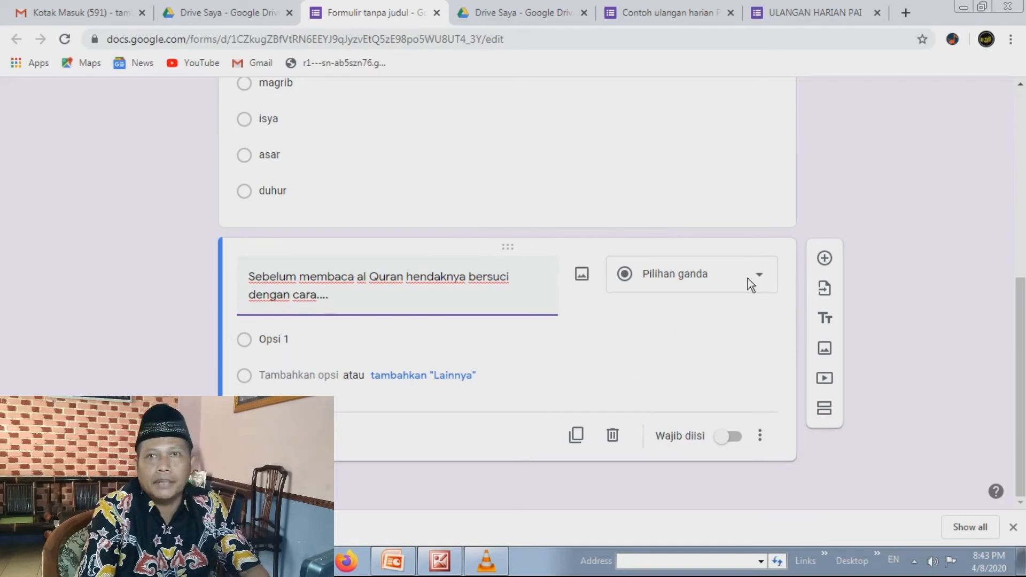
left_click(767, 274)
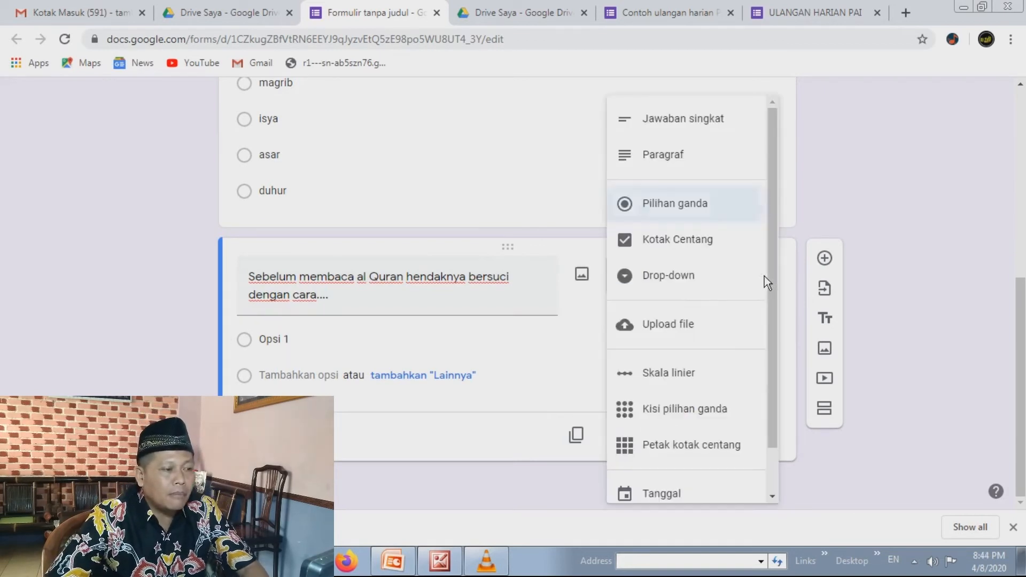
left_click(689, 123)
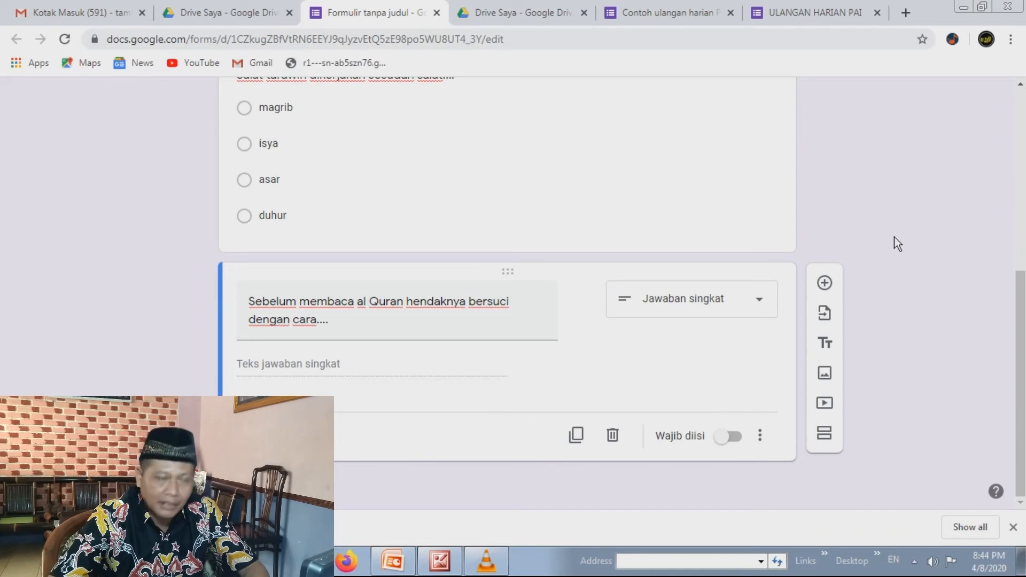
Add a question reading "Sebutkan 5 adab membaca Al Quran !" below the short-answer question about reading al Quran
left_click(827, 283)
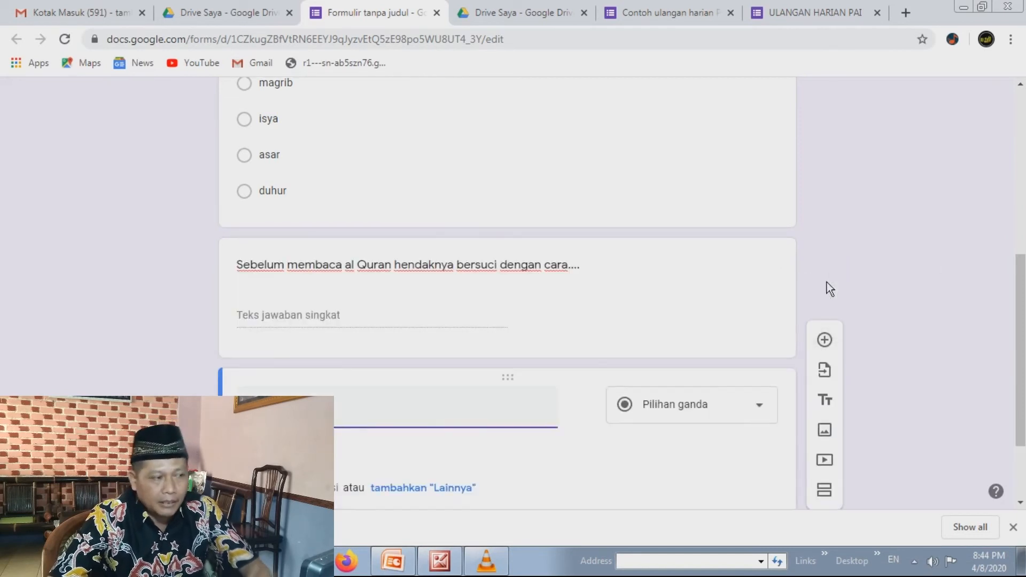
scroll(917, 216, "down", 2)
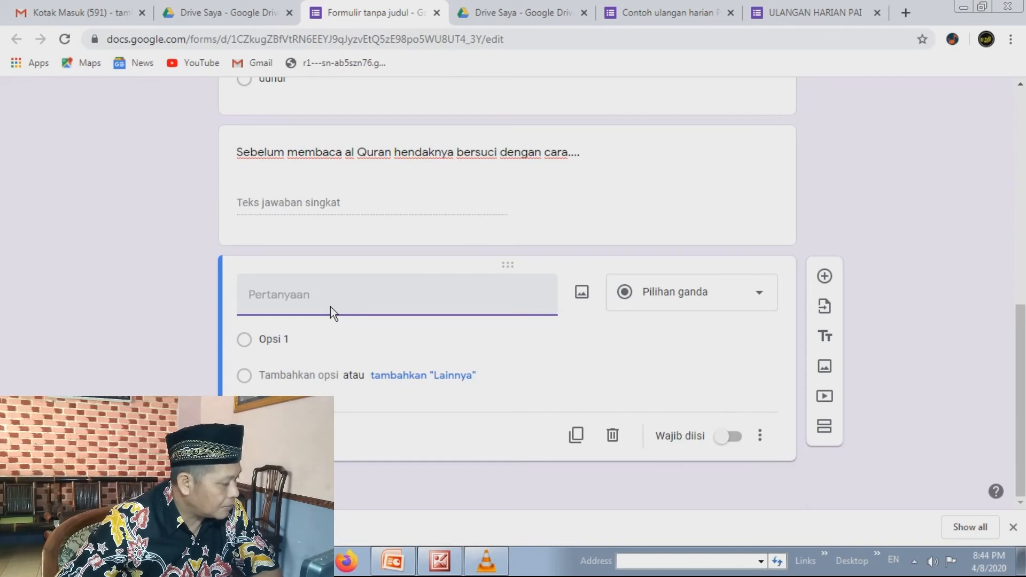
type("Se")
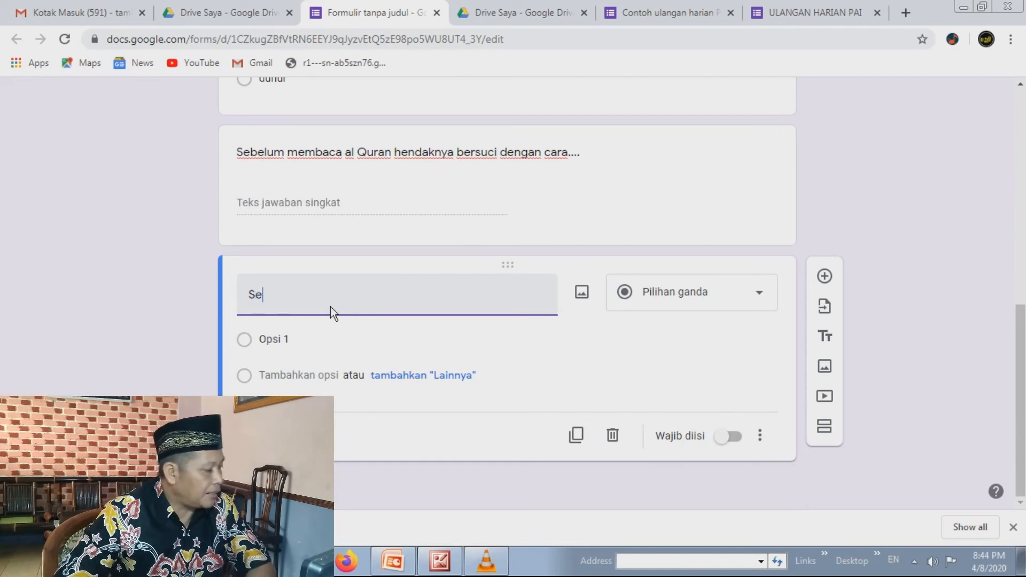
type("beutkan")
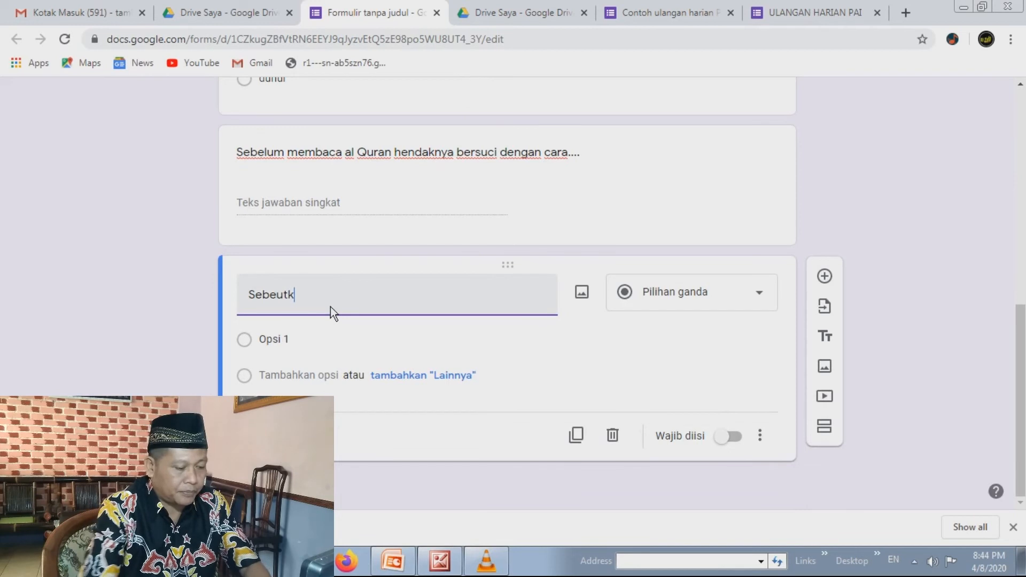
key("BackSpace")
key("BackSpace")
key("BackSpace")
key("BackSpace")
key("BackSpace")
key("BackSpace")
type("utkan ")
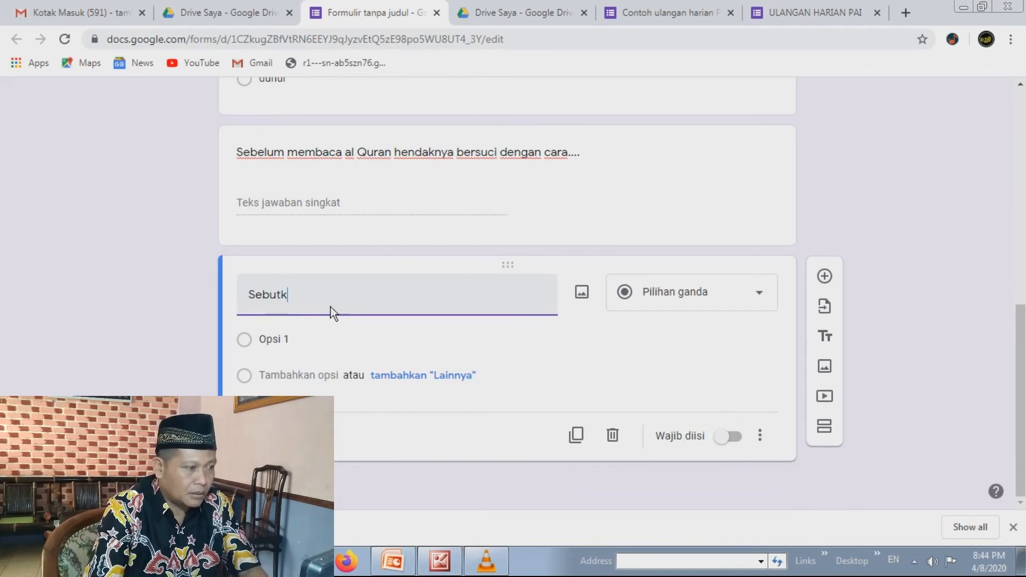
type("5 adab mem")
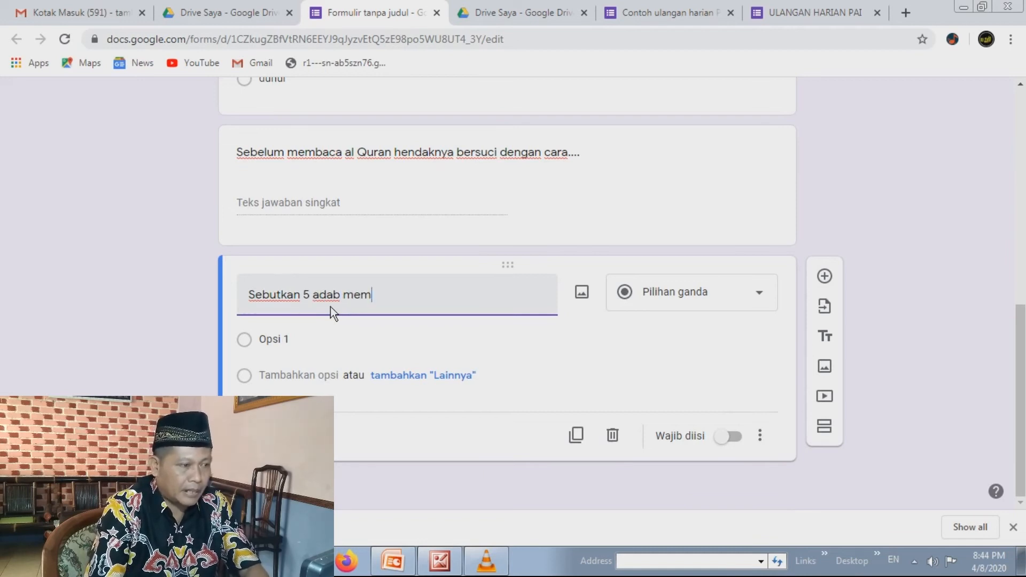
type("b")
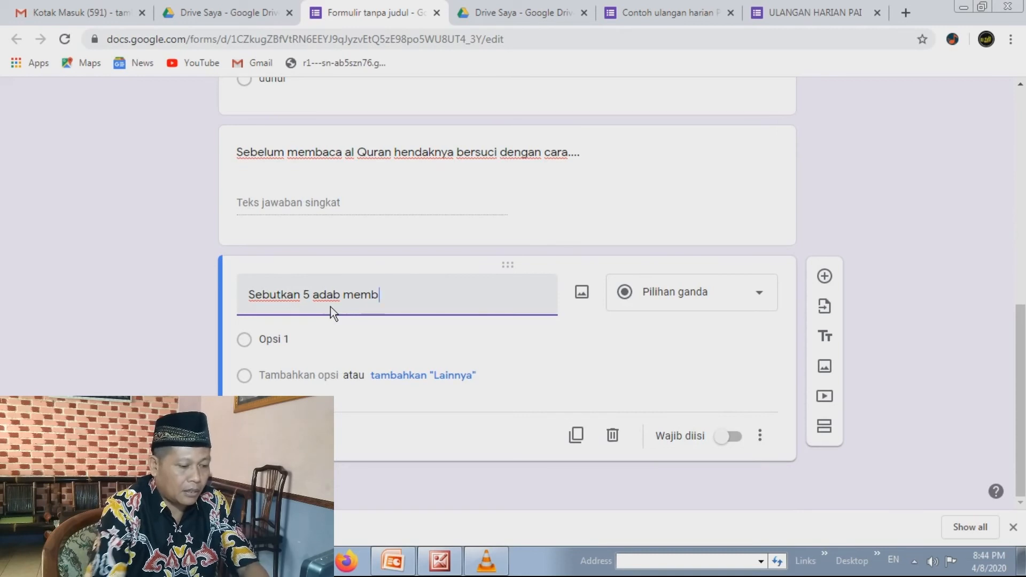
type("a")
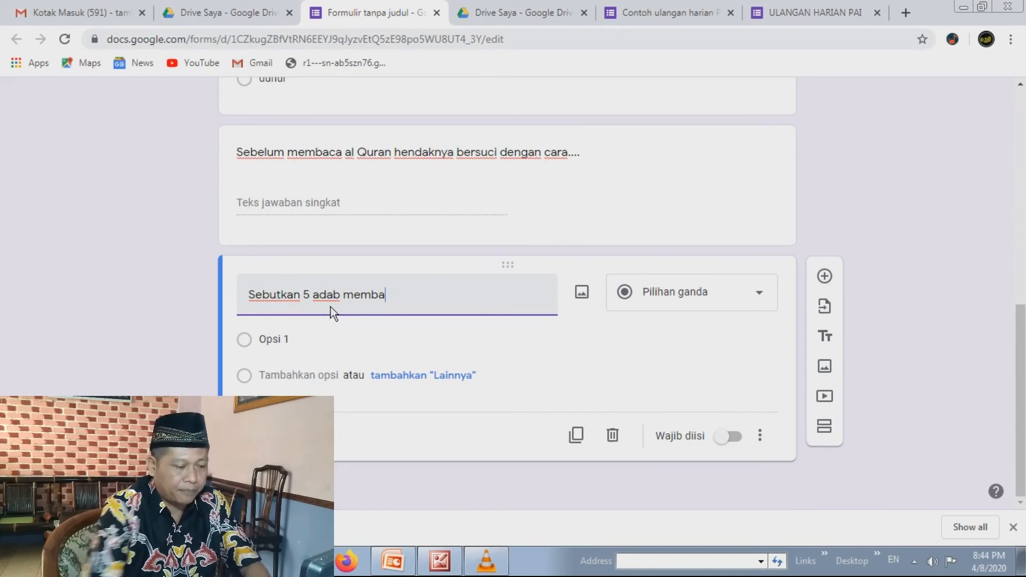
type("c")
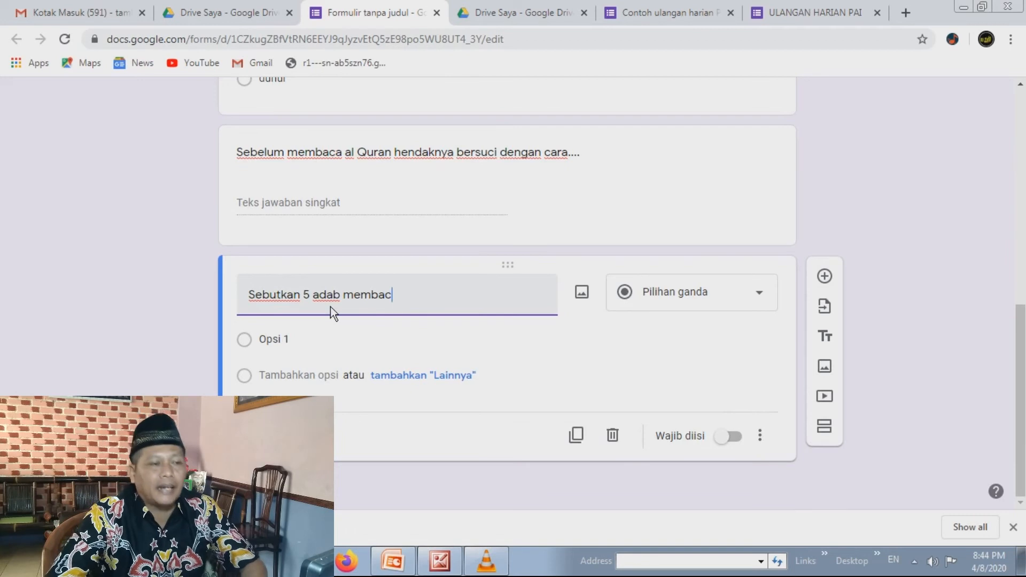
type("a")
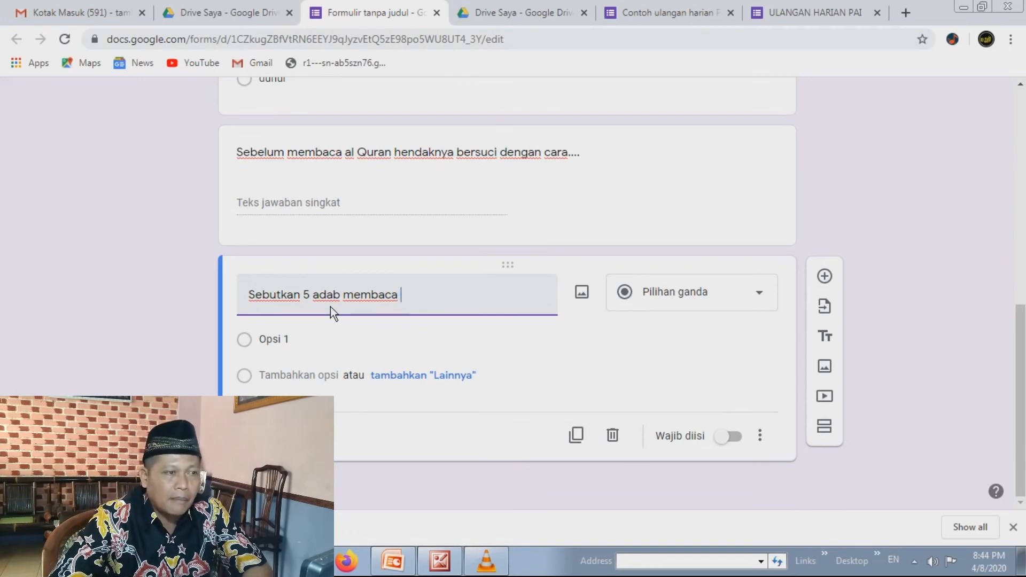
type(" A")
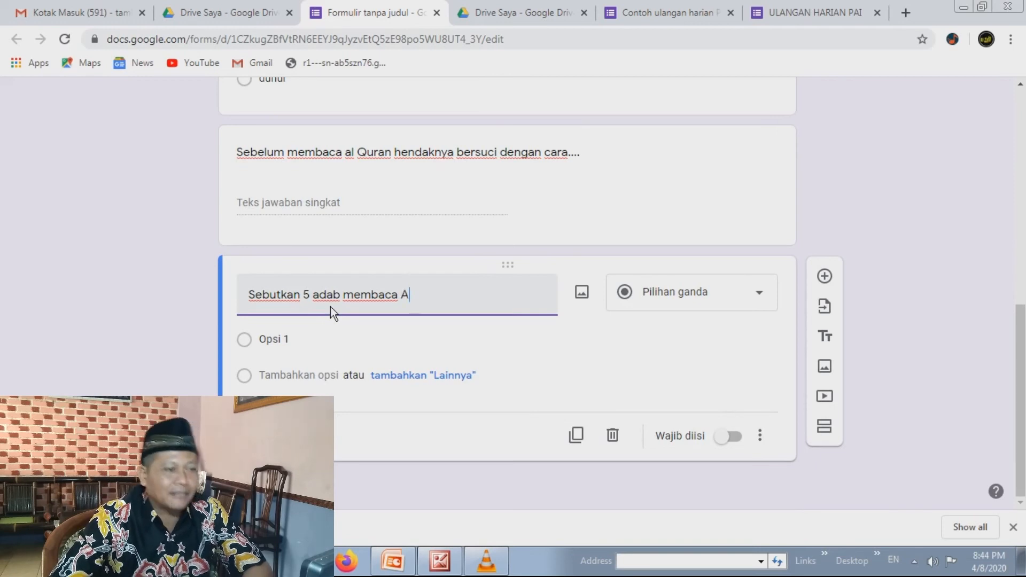
type("l Q")
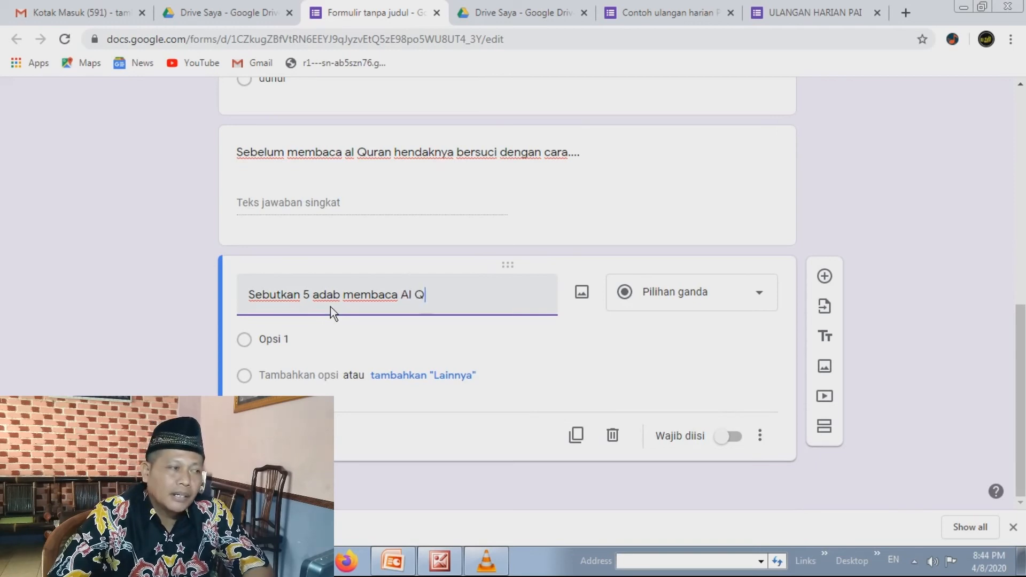
type("ur")
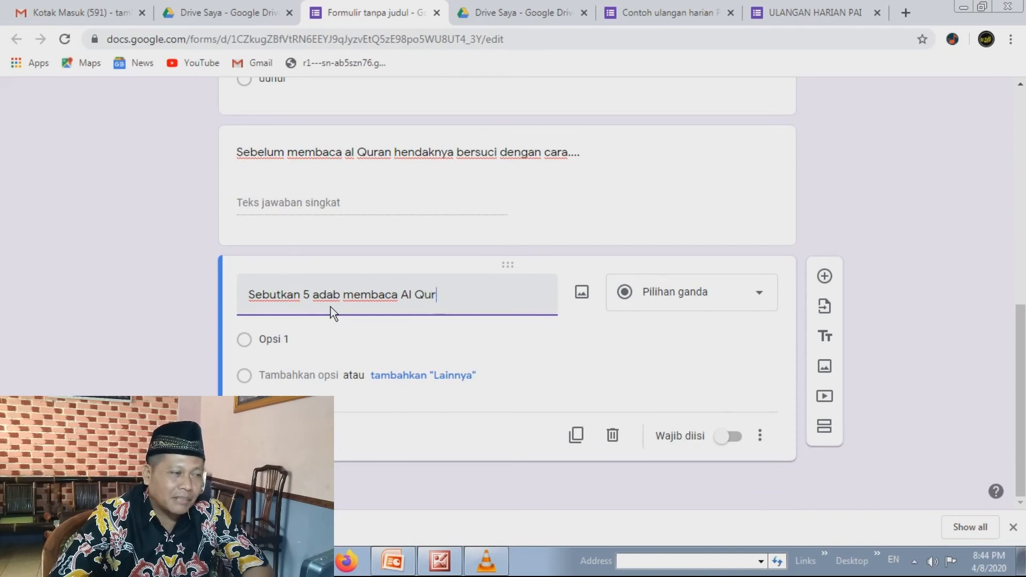
type("an")
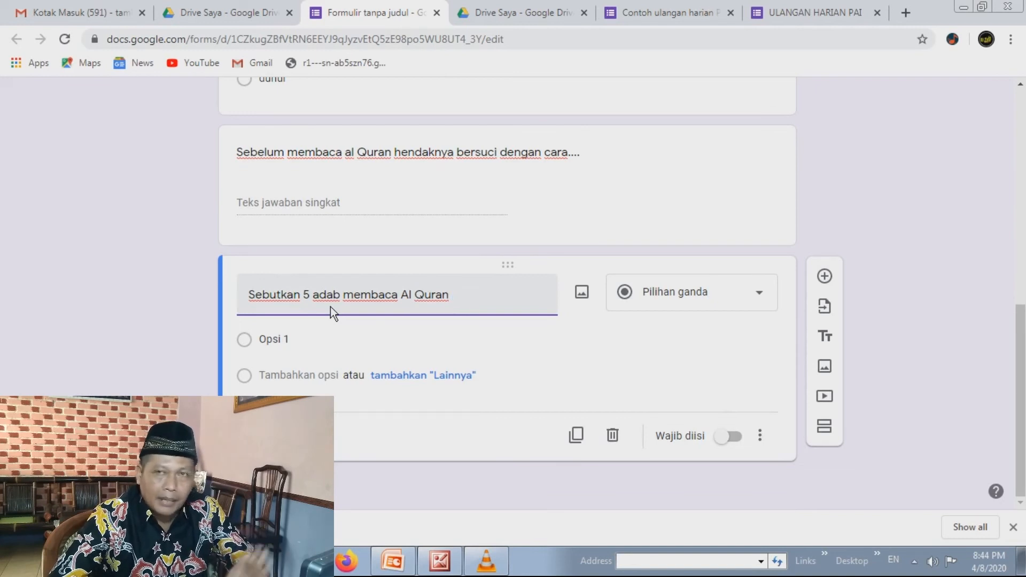
type(" !")
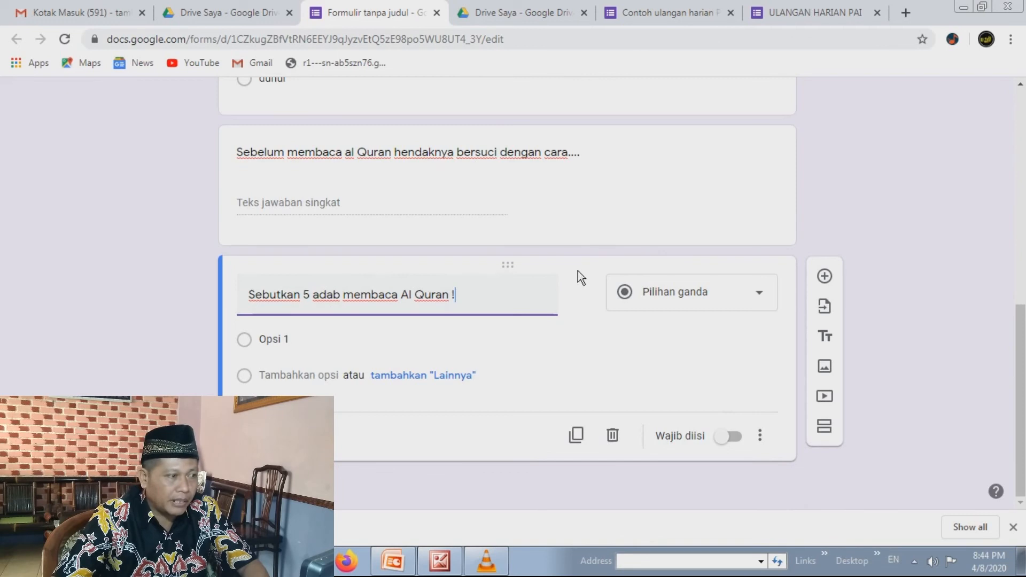
Set the answer type of the "Sebutkan 5 adab membaca Al Quran !" question to Paragraf
left_click(761, 289)
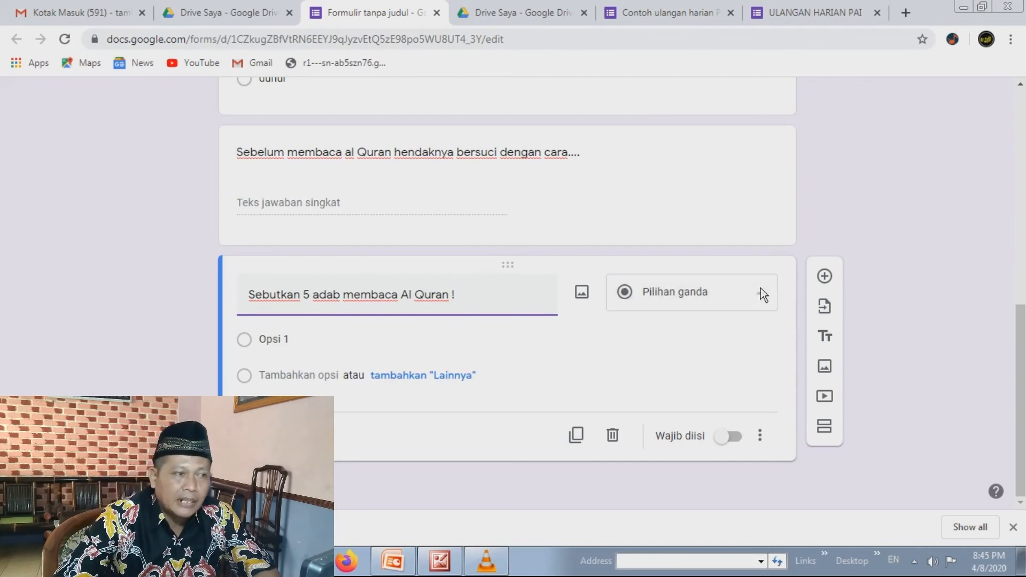
left_click(761, 292)
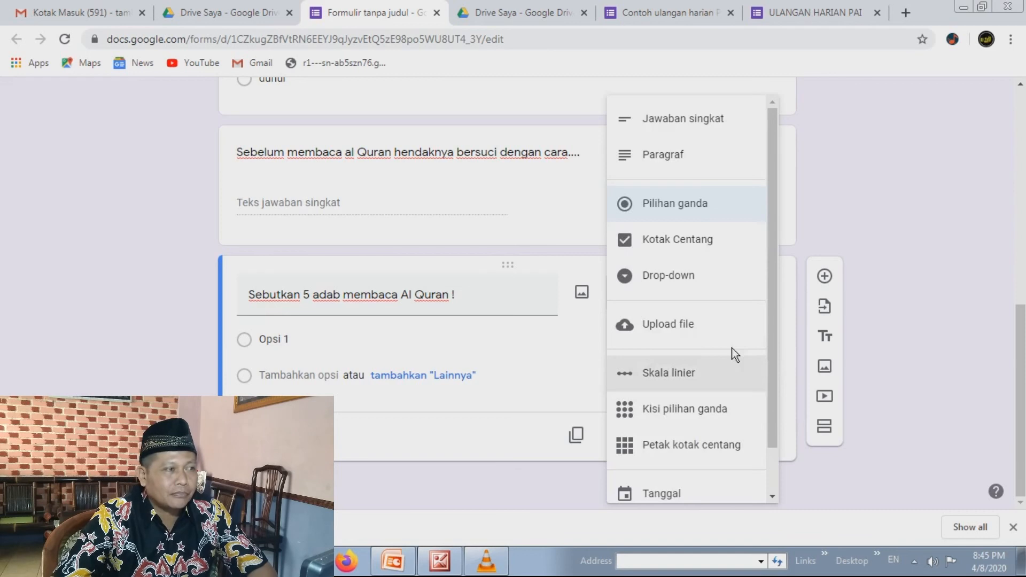
left_click(675, 157)
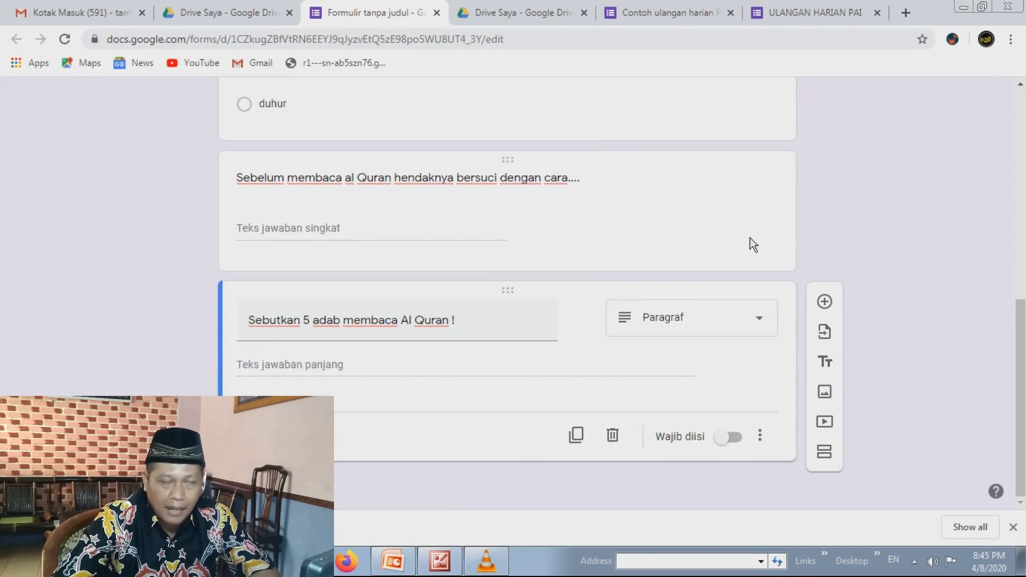
scroll(935, 208, "up", 7)
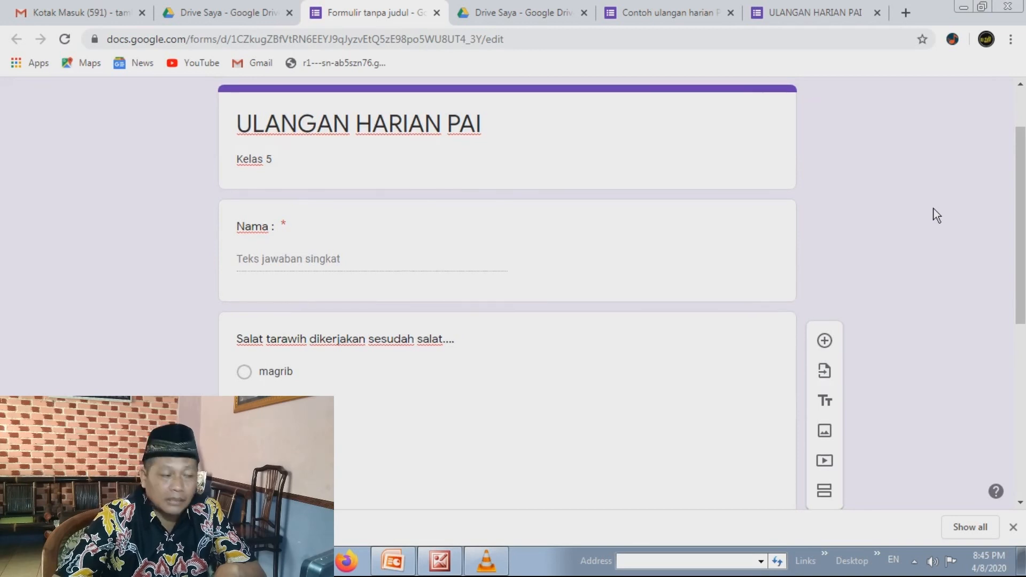
scroll(936, 214, "up", 1)
scroll(936, 215, "up", 1)
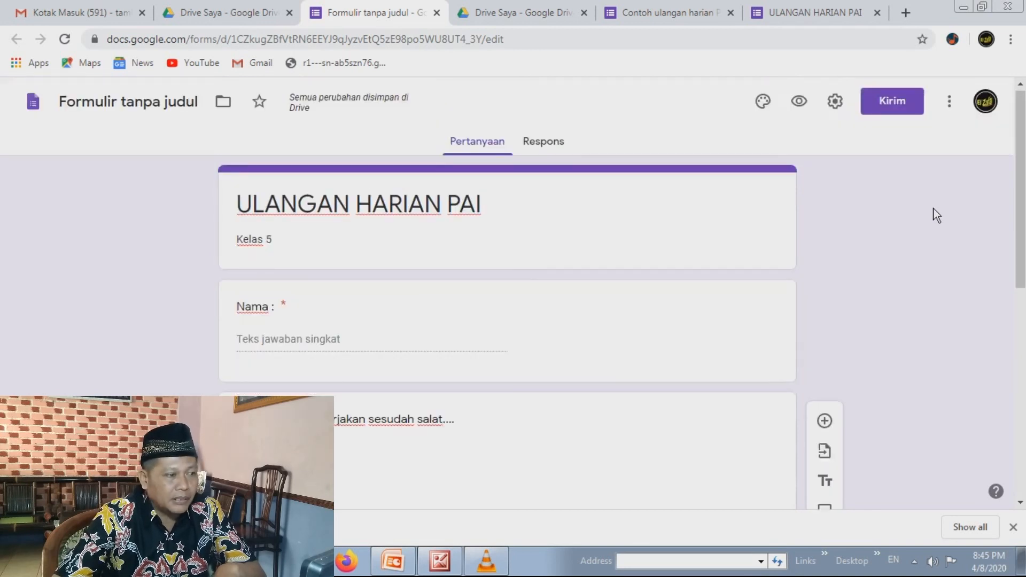